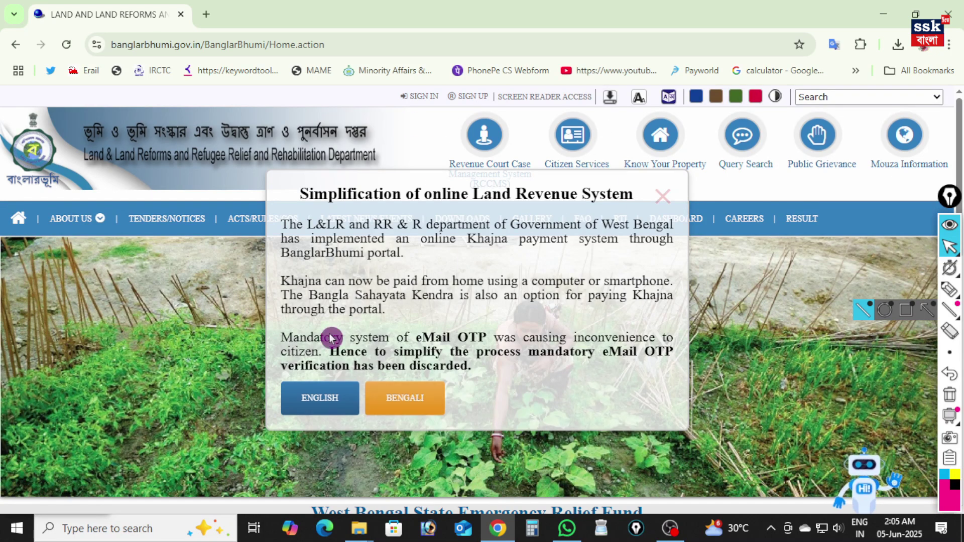
Dismiss the land revenue notice and mark the Sign In and Sign Up links with thick pink pen strokes
click(661, 201)
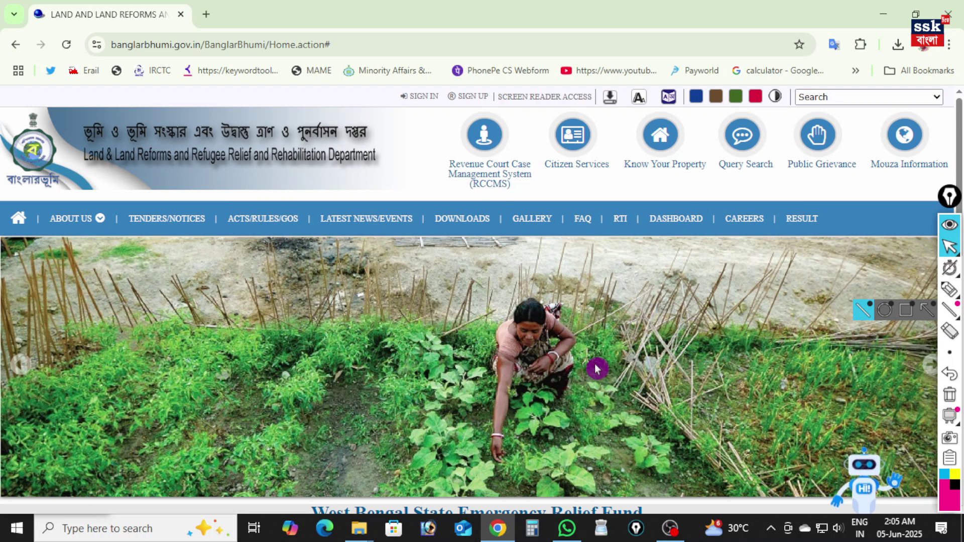
click(950, 290)
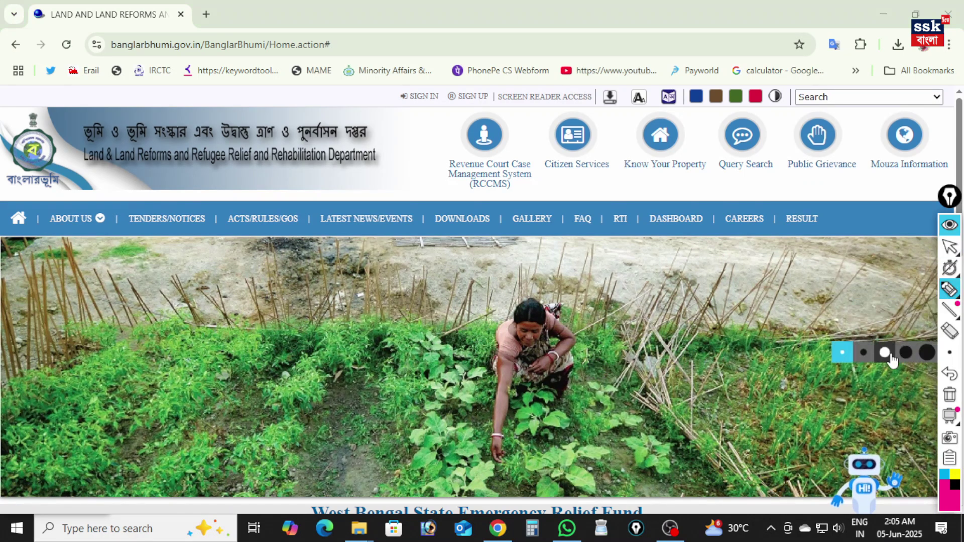
mouse_move(408, 82)
mouse_down()
mouse_move(417, 87)
mouse_move(446, 56)
mouse_move(514, 51)
mouse_up()
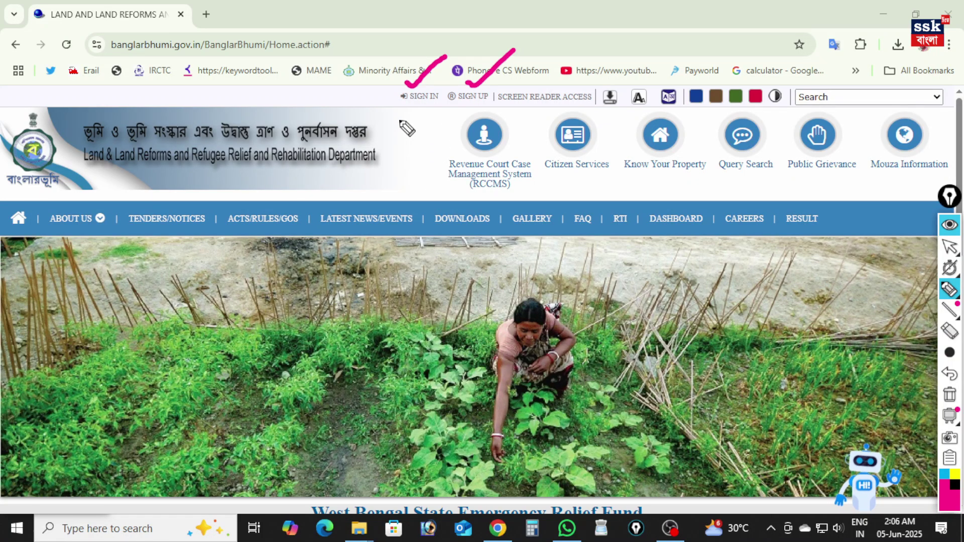
drag(414, 108, 405, 132)
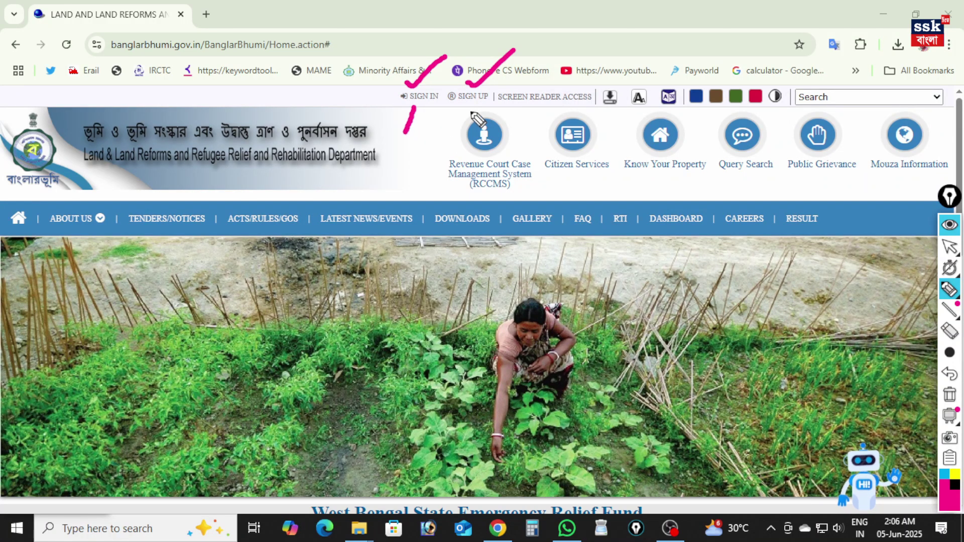
mouse_move(471, 107)
mouse_down()
mouse_move(460, 136)
mouse_move(494, 123)
mouse_up()
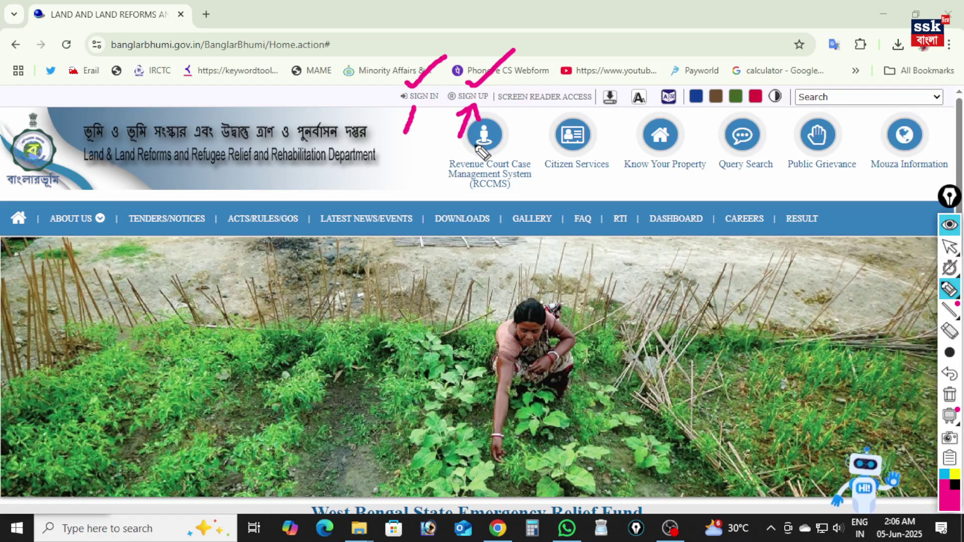
Bring up the public registration form and mark its First Name, Middle Name and Last Name fields with the pen
click(472, 96)
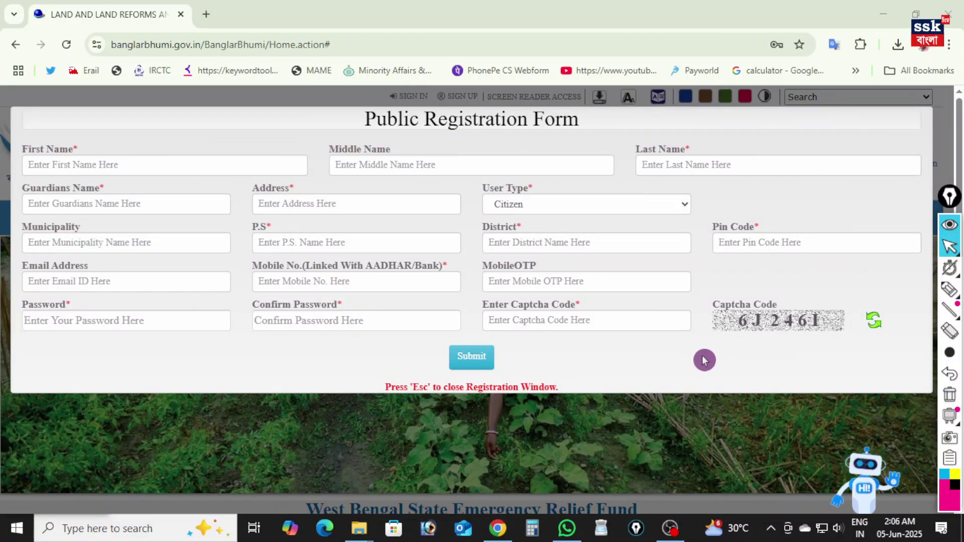
click(950, 290)
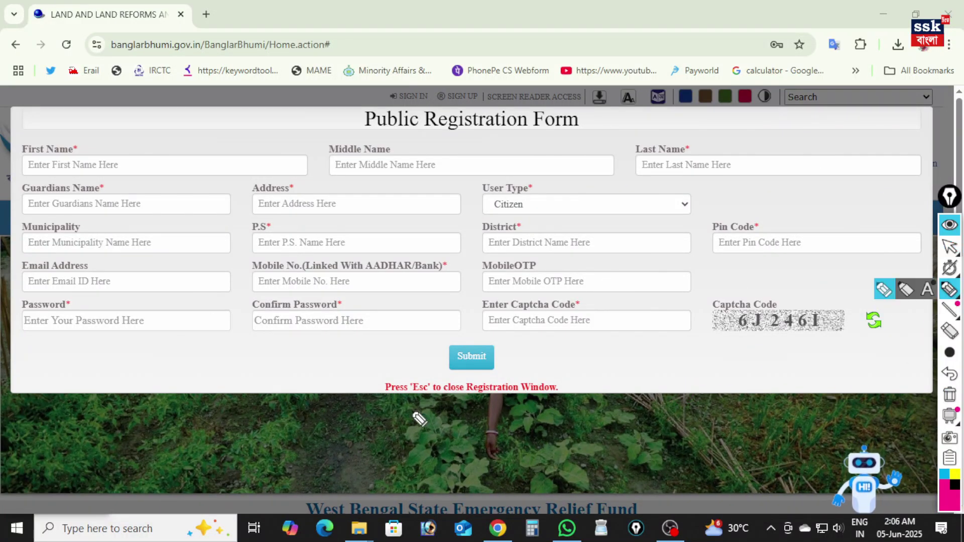
drag(83, 147, 111, 132)
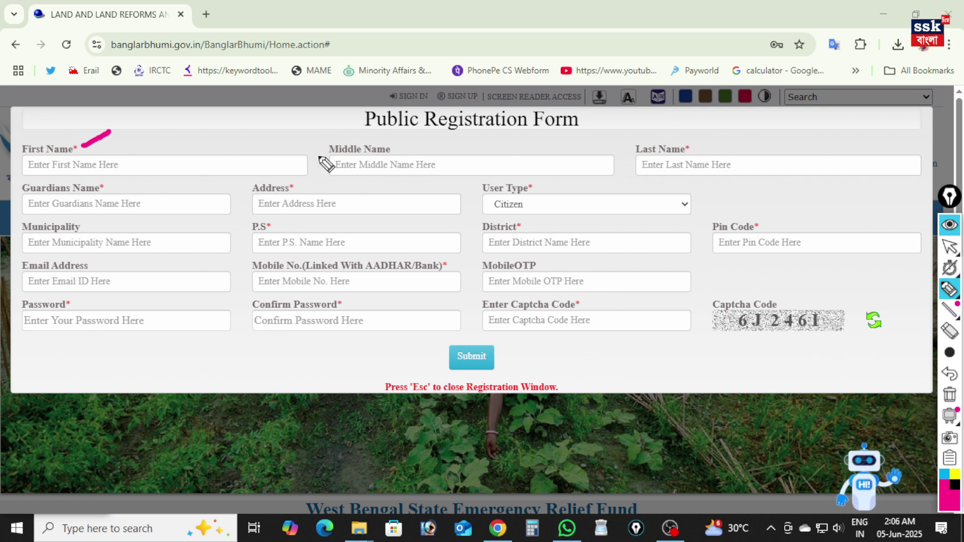
drag(404, 149, 419, 138)
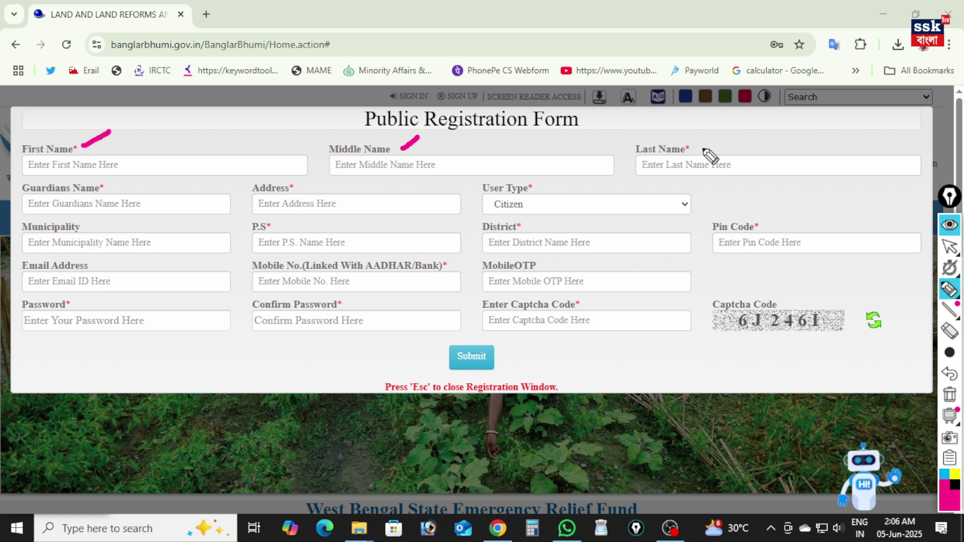
drag(703, 149, 730, 134)
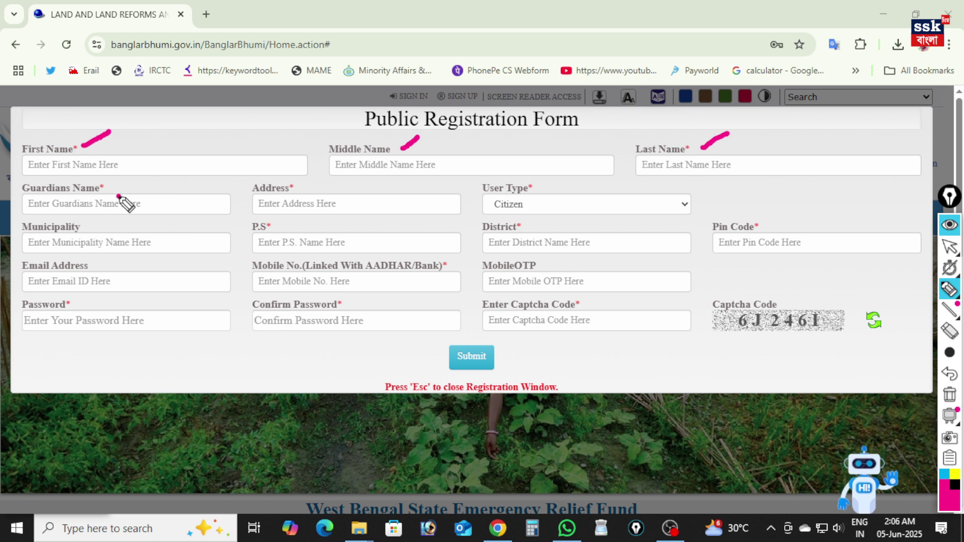
Mark the Guardians Name, Address, User Type, P.S, District and Pin Code fields of the registration form with the pen
drag(118, 196, 156, 177)
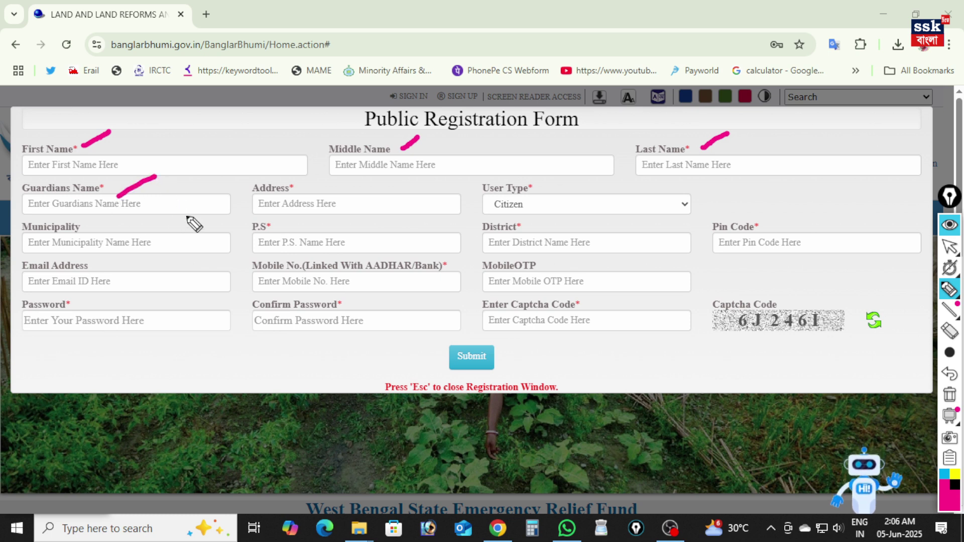
drag(319, 197, 351, 184)
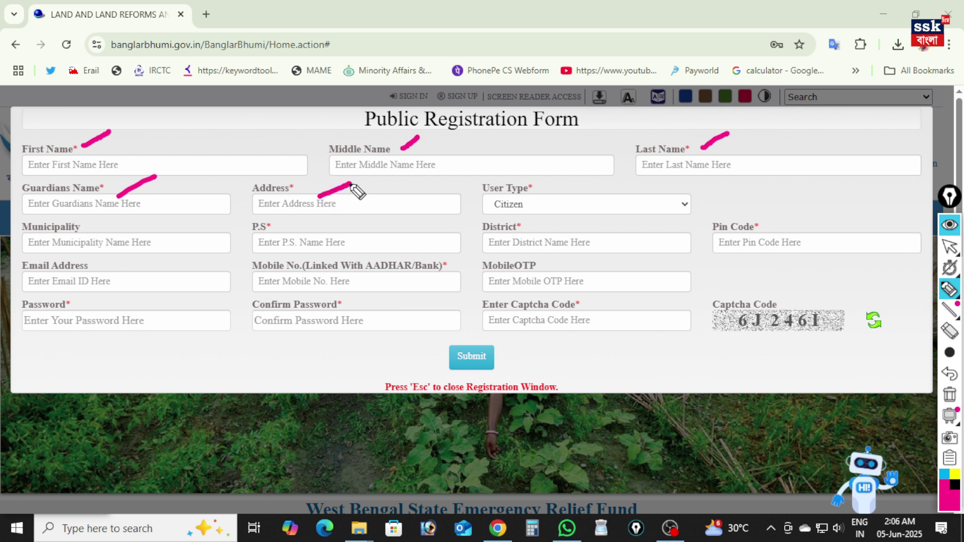
drag(537, 197, 564, 175)
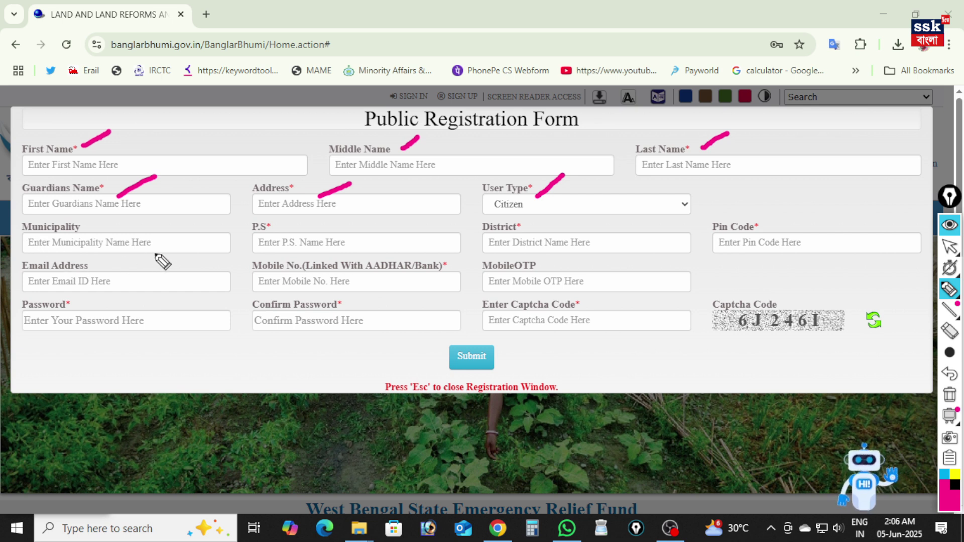
drag(320, 245, 357, 224)
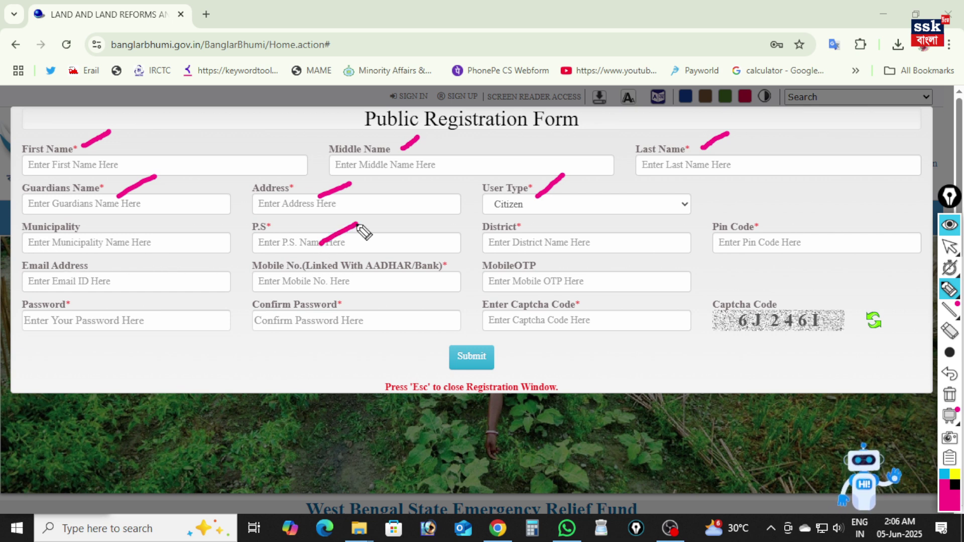
drag(551, 244, 593, 220)
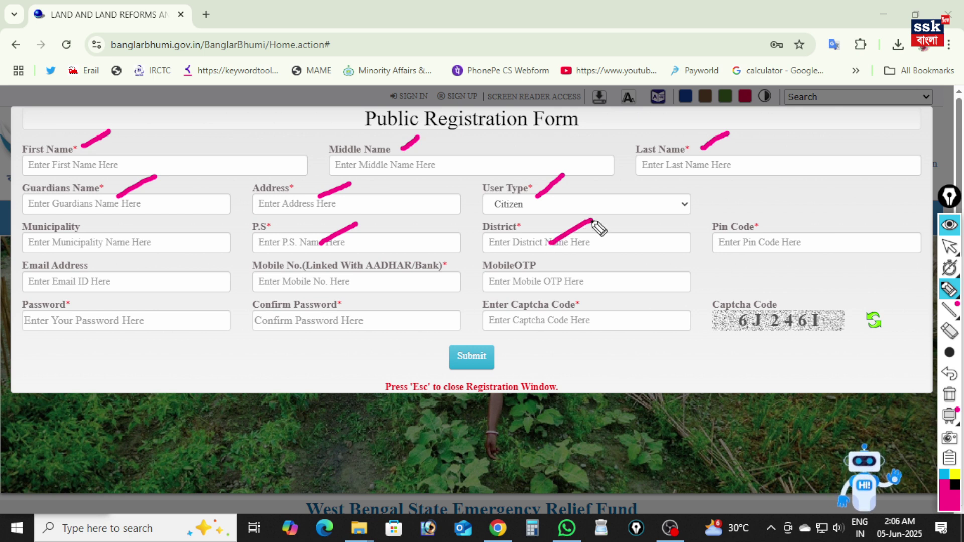
drag(762, 242, 814, 211)
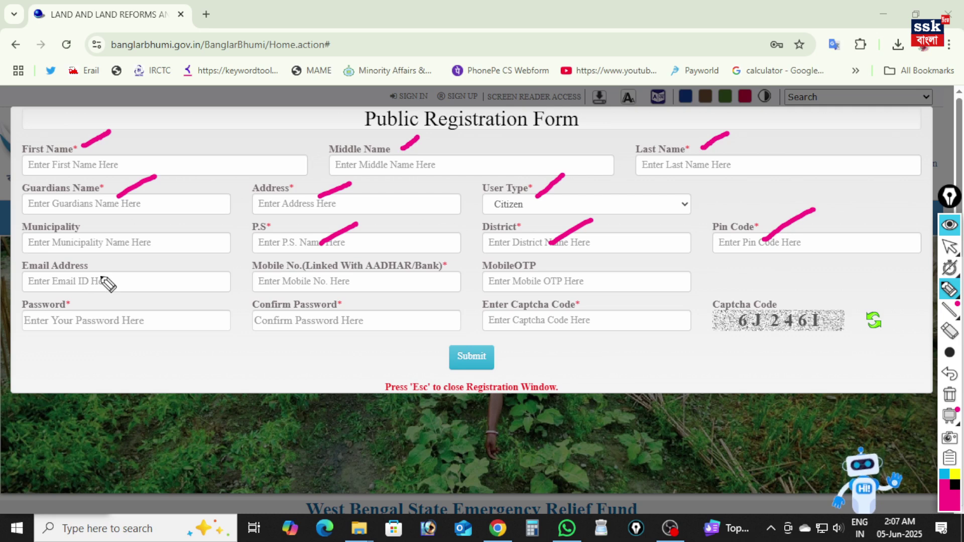
Mark the Email Address, Mobile No., MobileOTP, Password and Confirm Password fields with the pen and close the registration form
drag(100, 278, 131, 271)
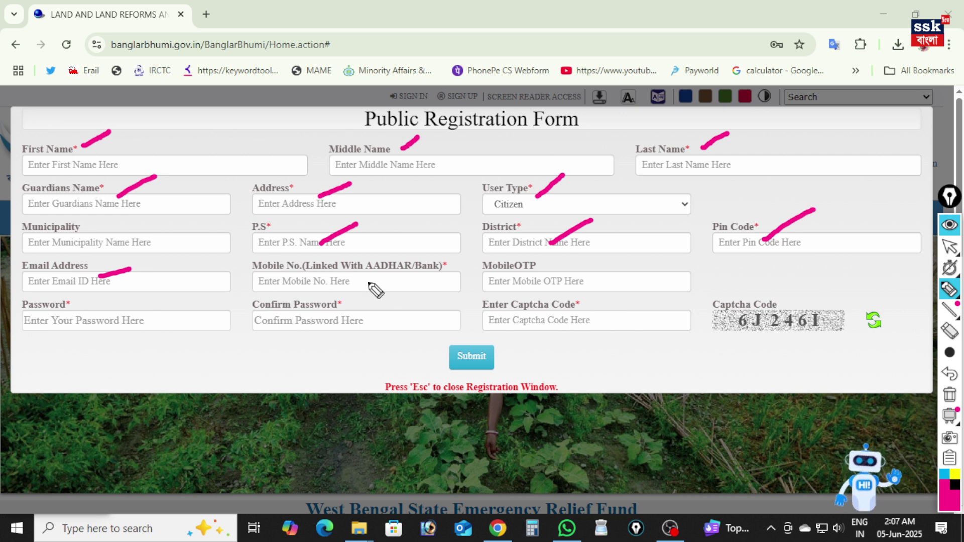
drag(365, 284, 385, 269)
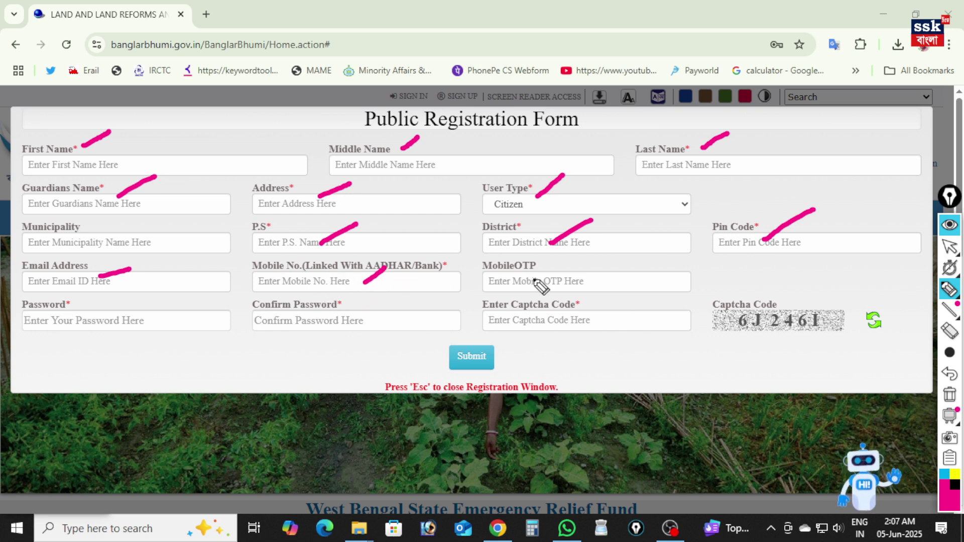
drag(533, 280, 596, 254)
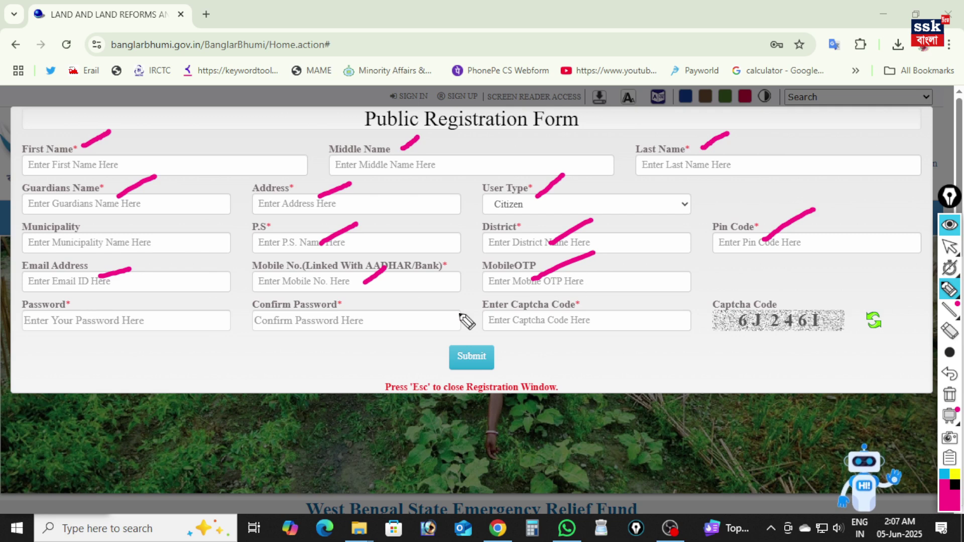
drag(115, 321, 160, 301)
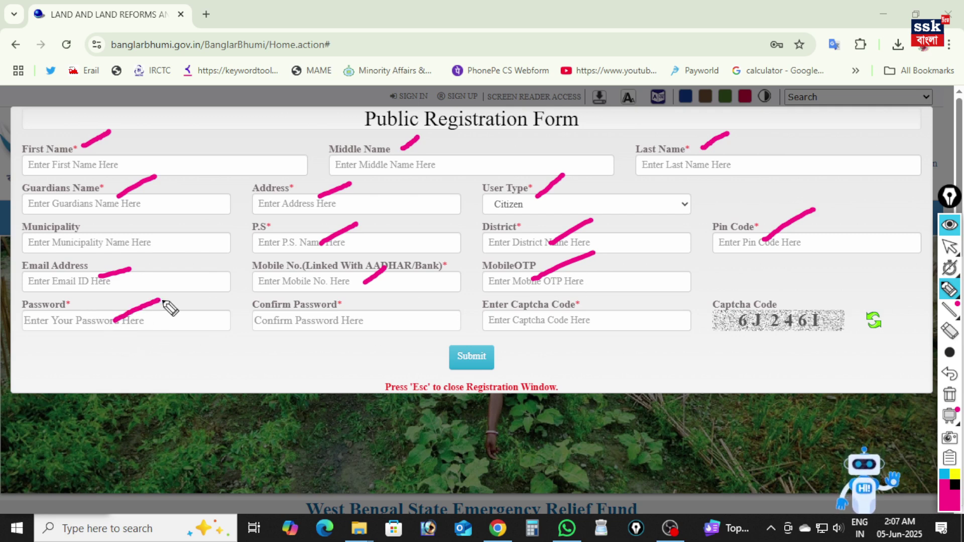
drag(315, 313, 370, 290)
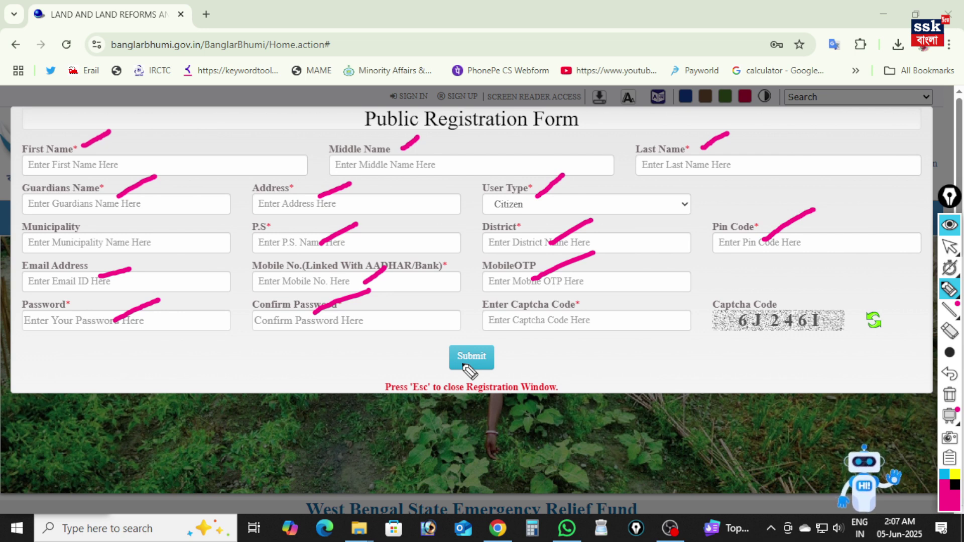
key(Escape)
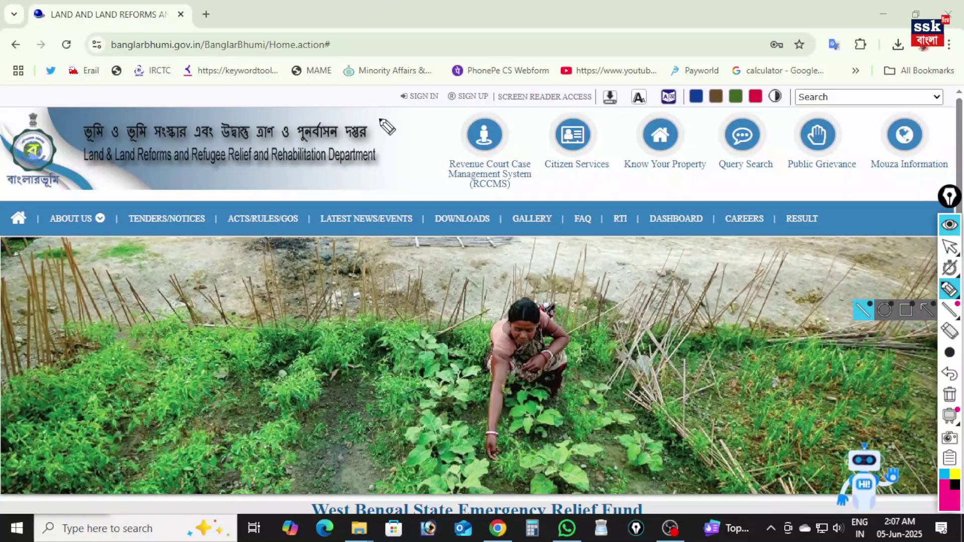
Bring up the account login form and mark the Departmental Users and Citizens user types with the pen
mouse_move(393, 143)
mouse_down()
mouse_move(415, 104)
mouse_move(418, 121)
mouse_up()
click(420, 96)
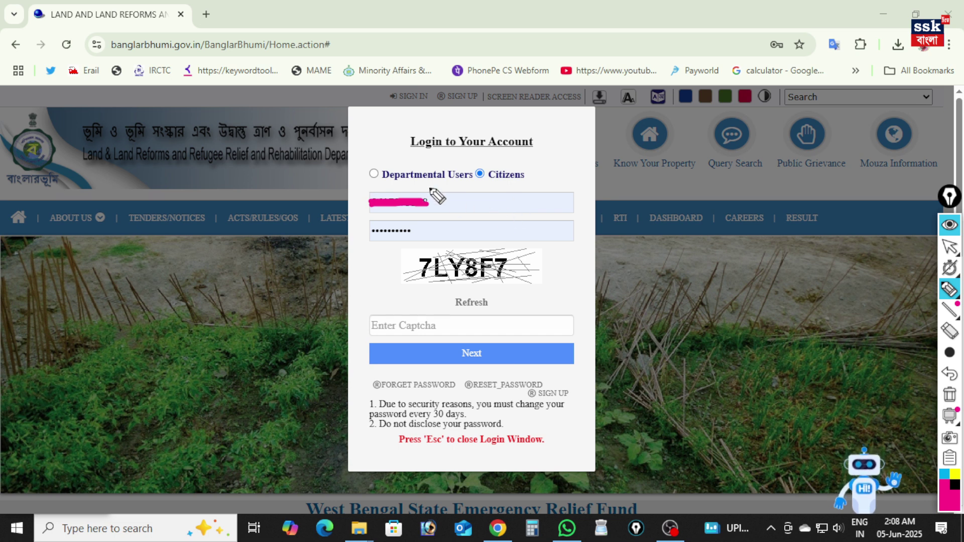
mouse_move(370, 156)
mouse_down()
mouse_move(377, 162)
mouse_move(391, 145)
mouse_up()
drag(498, 159, 539, 142)
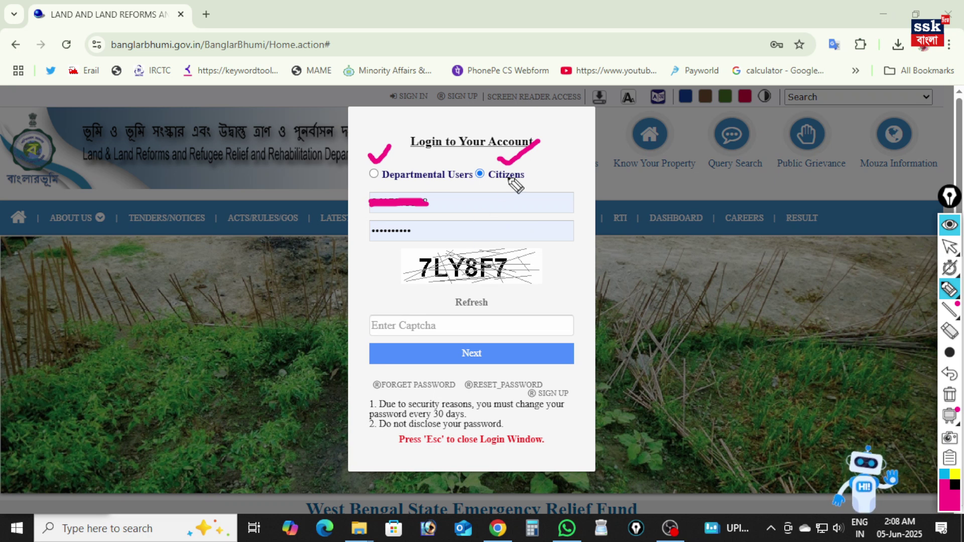
drag(526, 176, 556, 156)
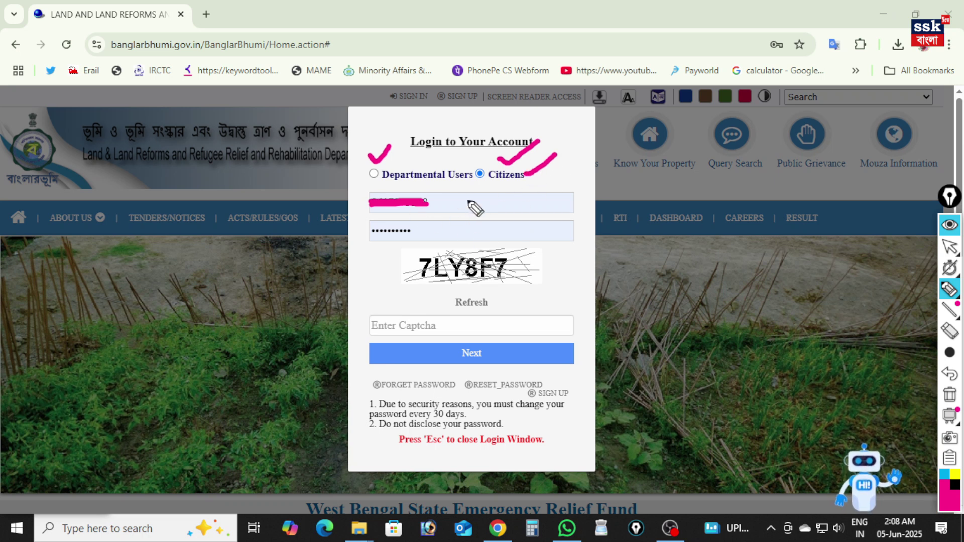
Mark the username, password and captcha areas of the login form with the pen, and fill in the displayed captcha
drag(454, 202, 476, 187)
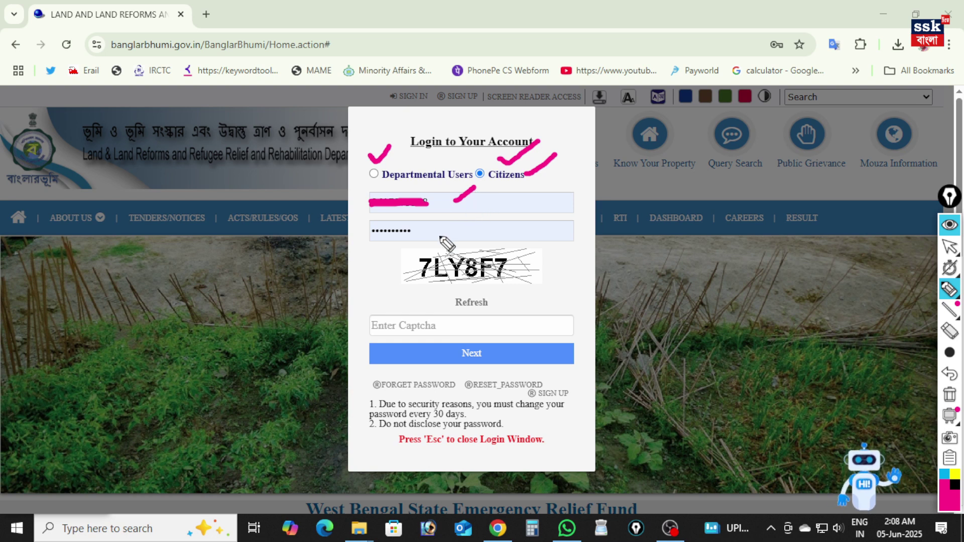
drag(435, 233, 452, 225)
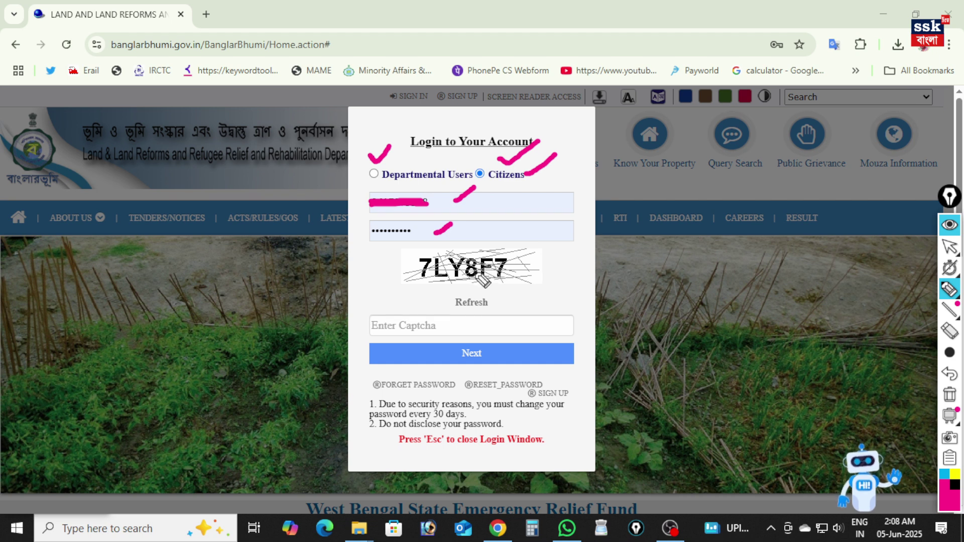
drag(469, 327, 501, 316)
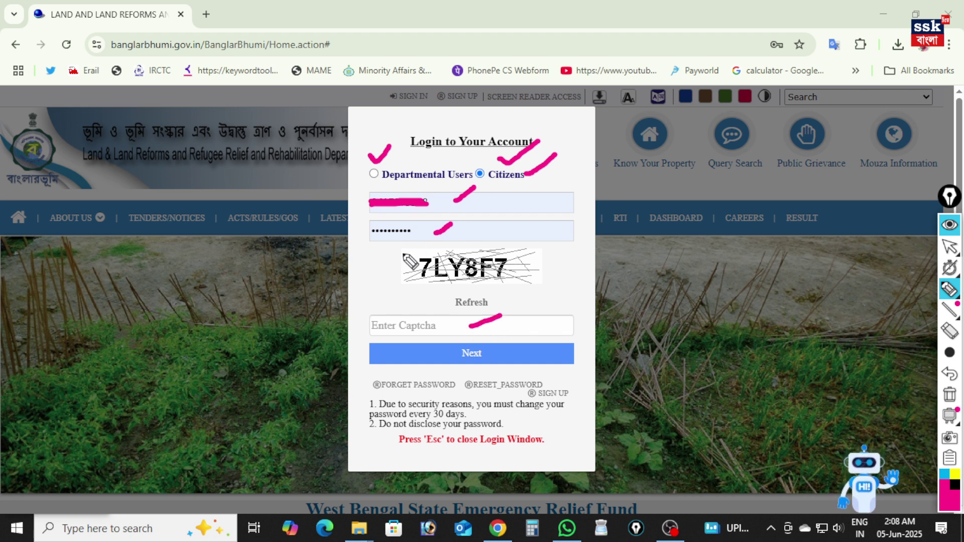
drag(539, 264, 564, 245)
drag(495, 301, 508, 296)
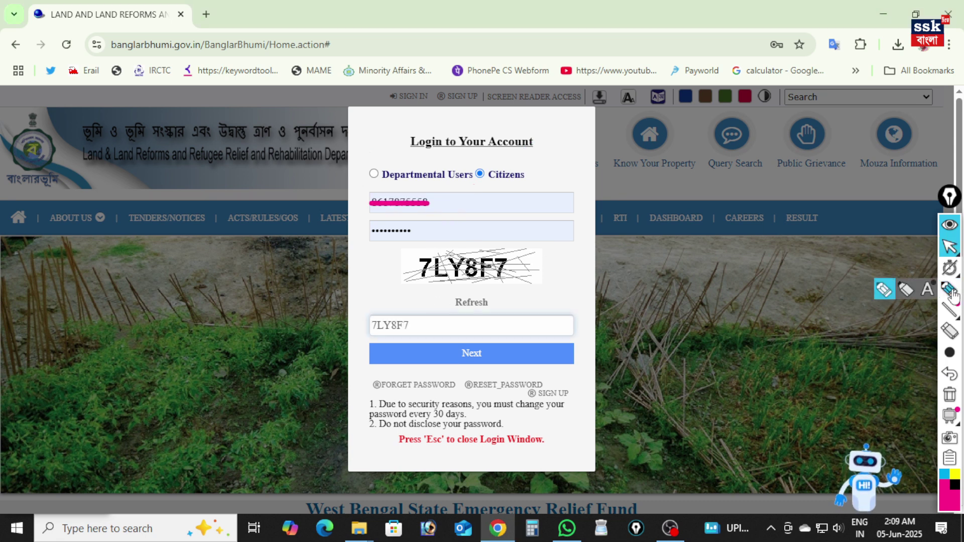
Mark the spot just above Next with the pen and submit the citizen login details to request the OTP
click(952, 292)
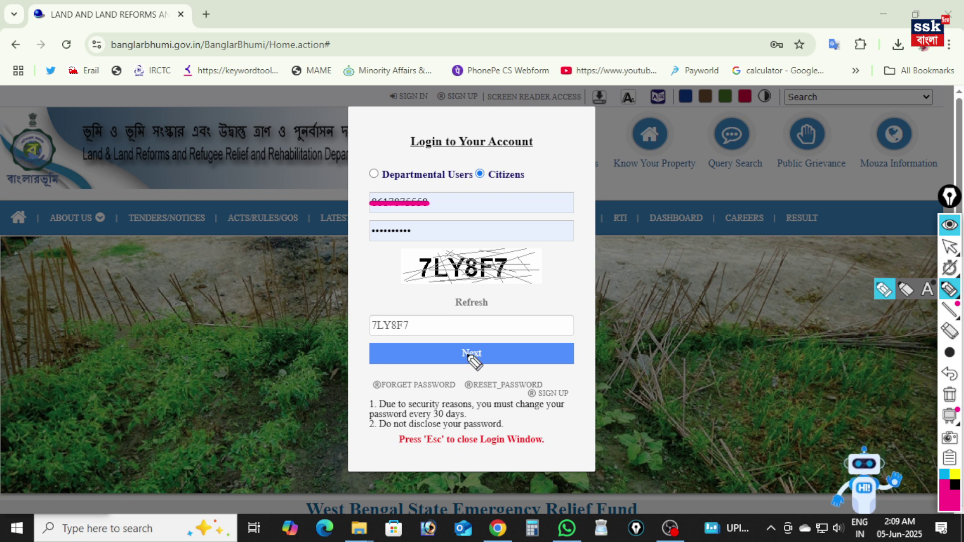
drag(462, 336, 500, 300)
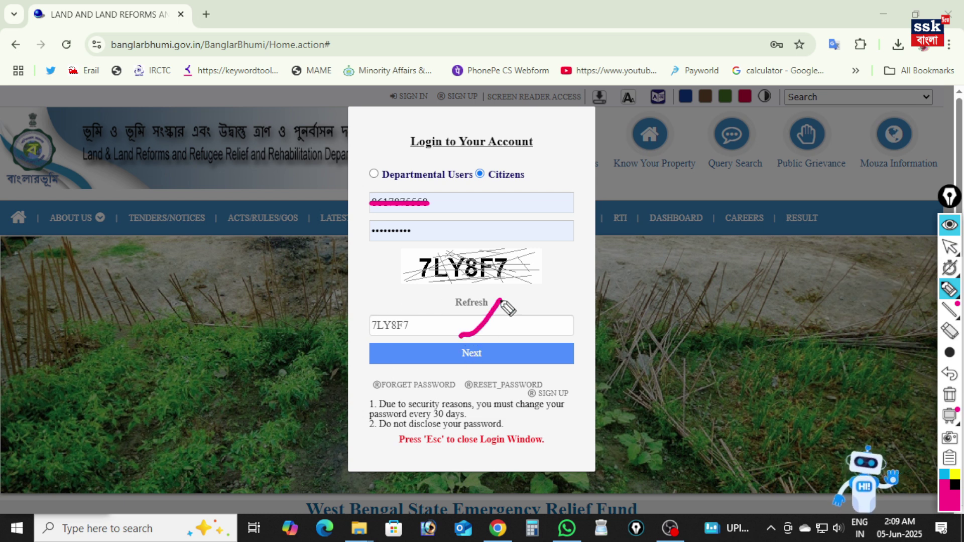
key(Return)
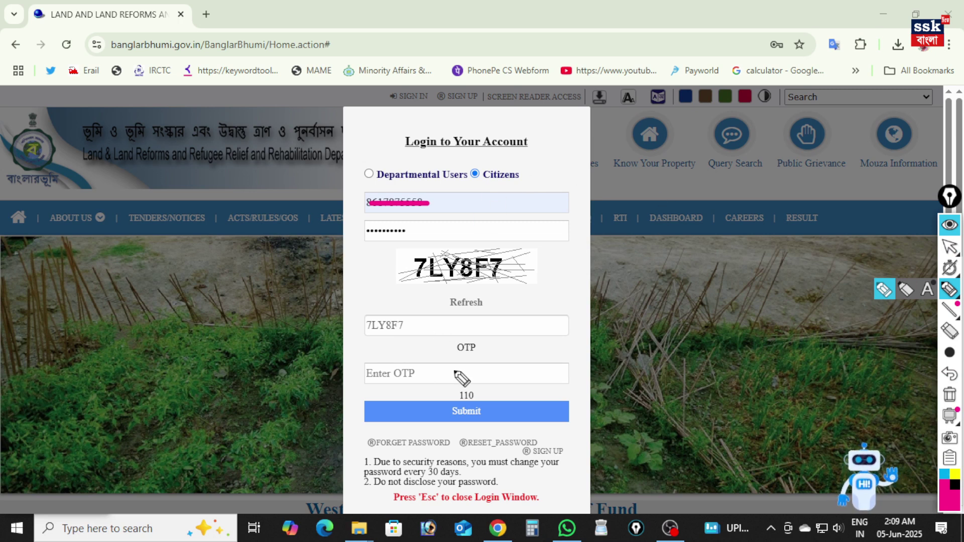
Mark the OTP field with the pen, enter the received OTP, and mark the Submit option
drag(477, 373, 507, 354)
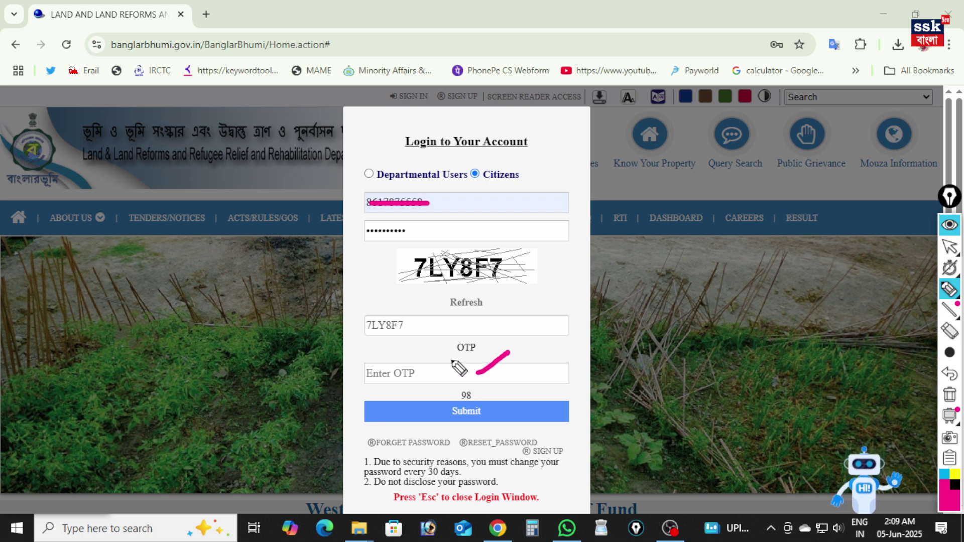
mouse_move(406, 360)
mouse_down()
mouse_move(424, 362)
mouse_move(431, 347)
mouse_up()
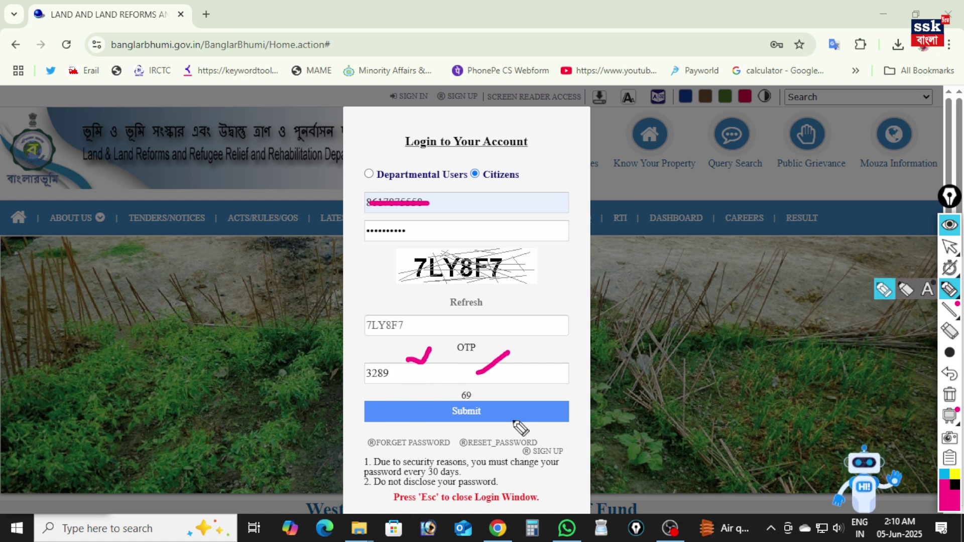
drag(464, 423, 437, 467)
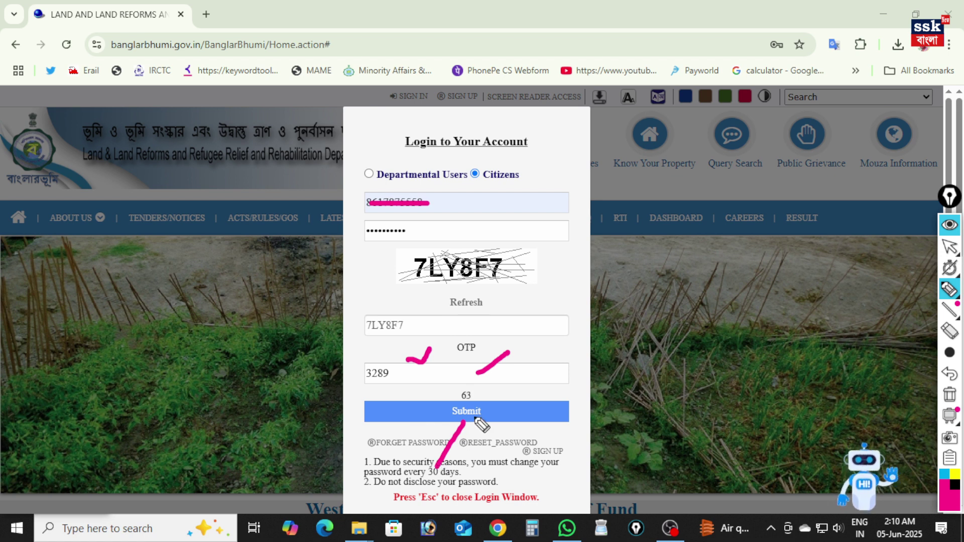
Circle the OTP countdown and mark the OTP field with the pen, and submit the OTP to sign in
mouse_move(464, 385)
mouse_down()
mouse_move(454, 391)
mouse_move(481, 401)
mouse_move(460, 384)
mouse_up()
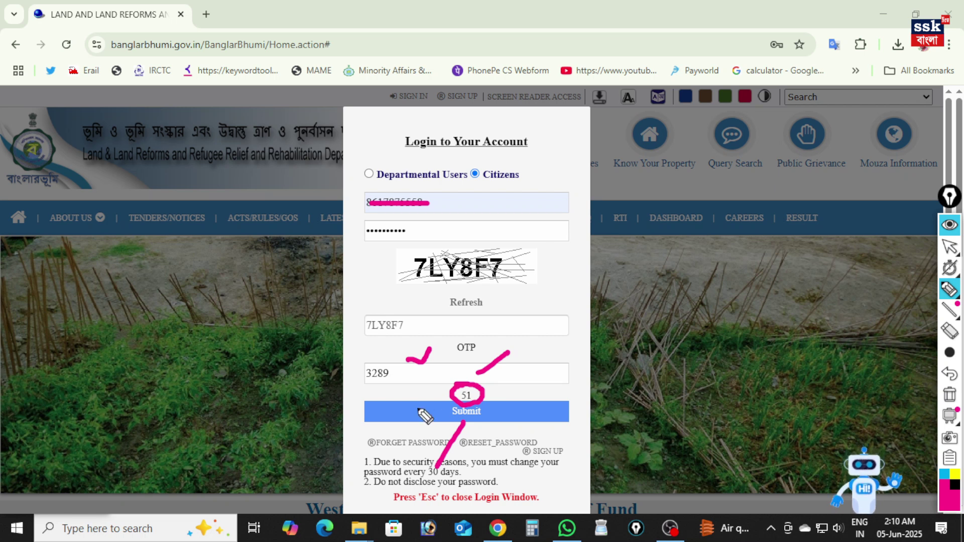
drag(409, 377, 442, 358)
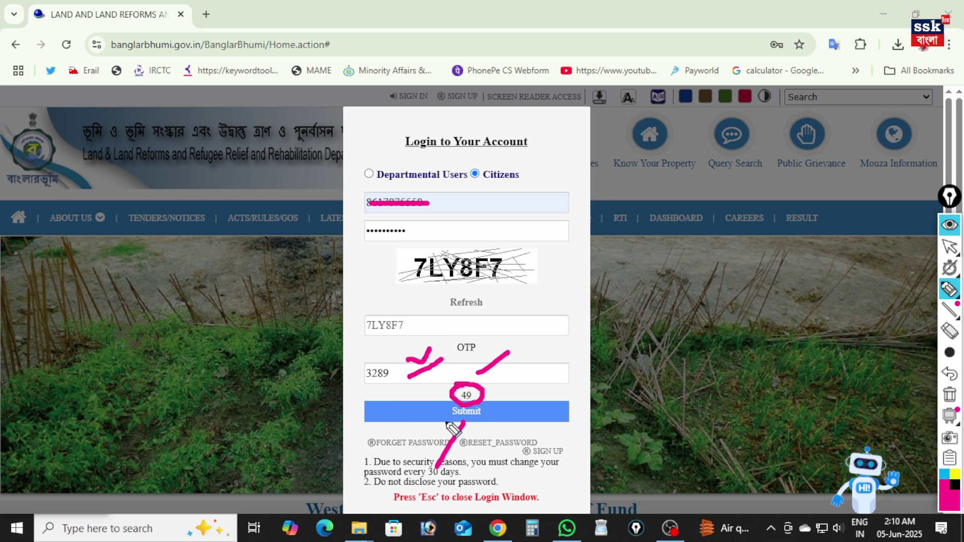
click(499, 420)
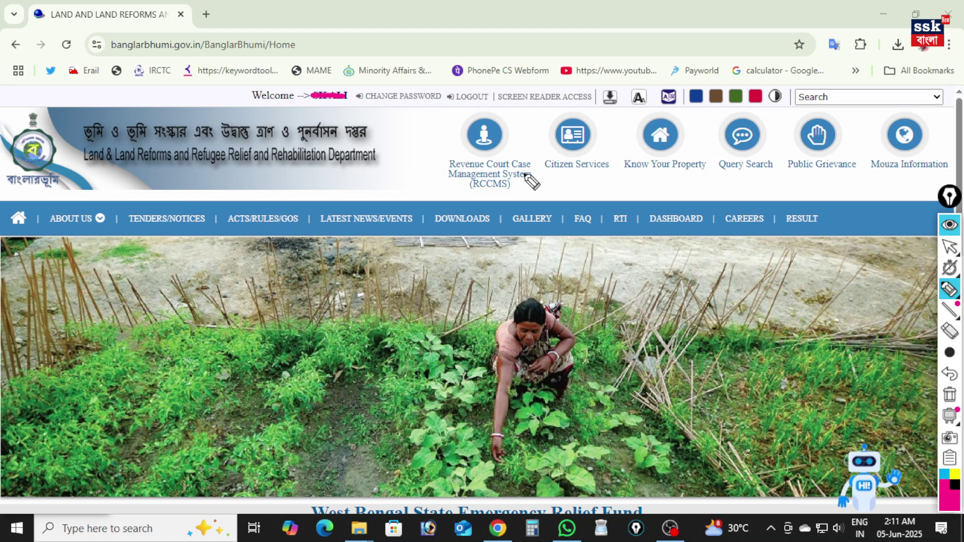
Underline Logout and mark Citizen Services with a pen arrow, and open the Citizen Services list
drag(447, 106, 476, 106)
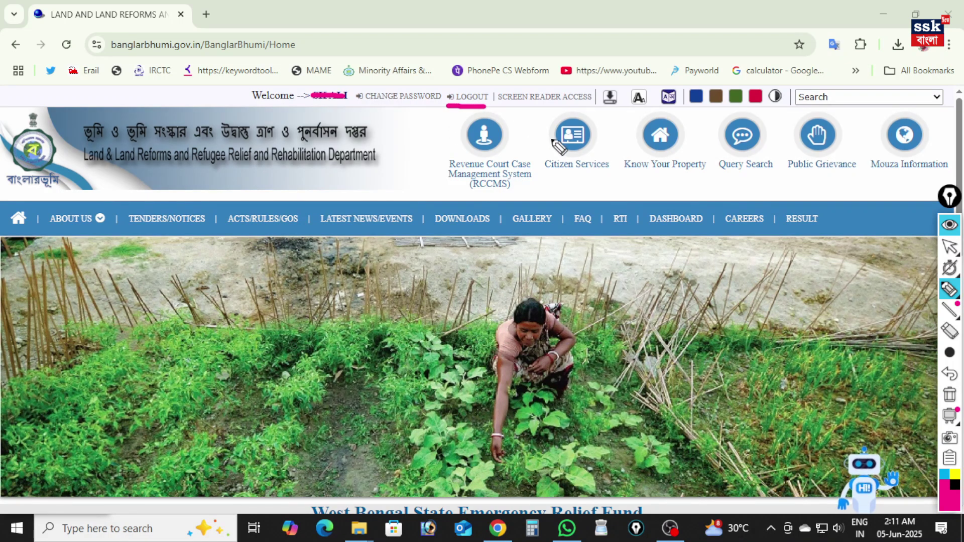
drag(594, 149, 624, 124)
mouse_move(547, 215)
mouse_down()
mouse_move(582, 174)
mouse_move(591, 198)
mouse_up()
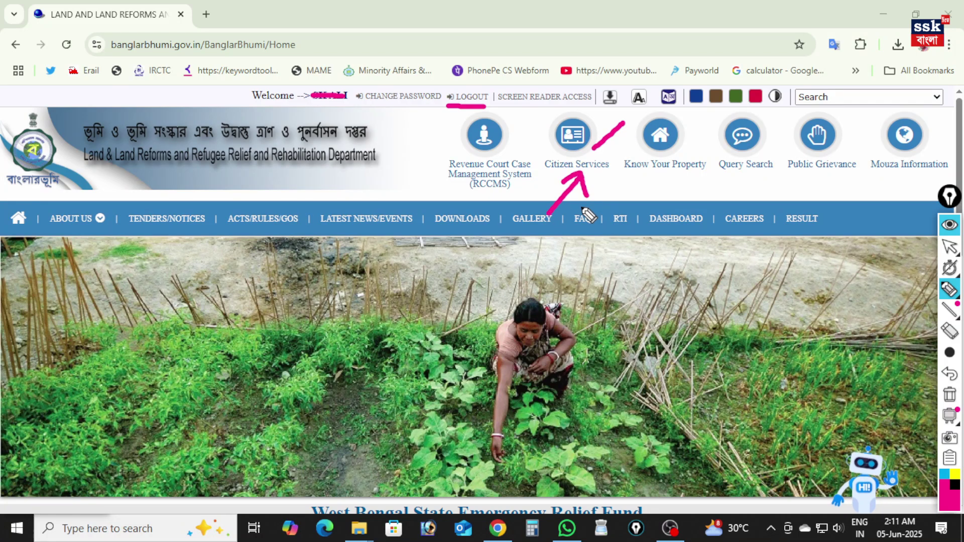
click(600, 162)
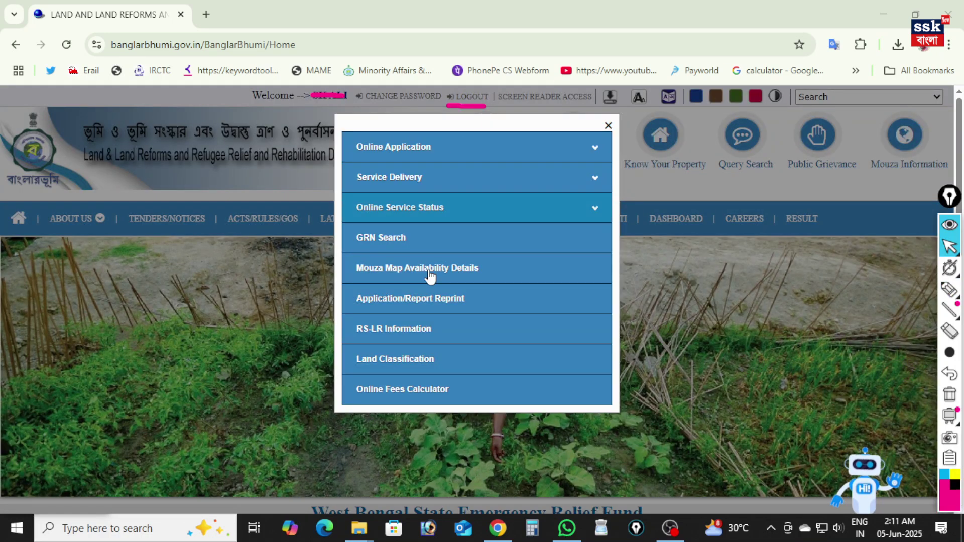
Mark the Online Application, Service Delivery, Online Service Status and GRN Search entries with the pen
click(949, 289)
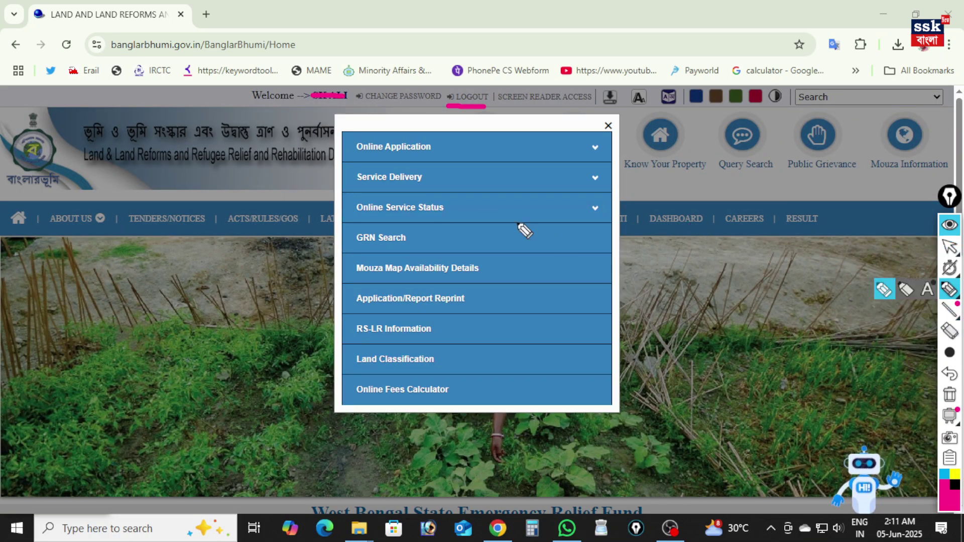
drag(448, 150, 497, 130)
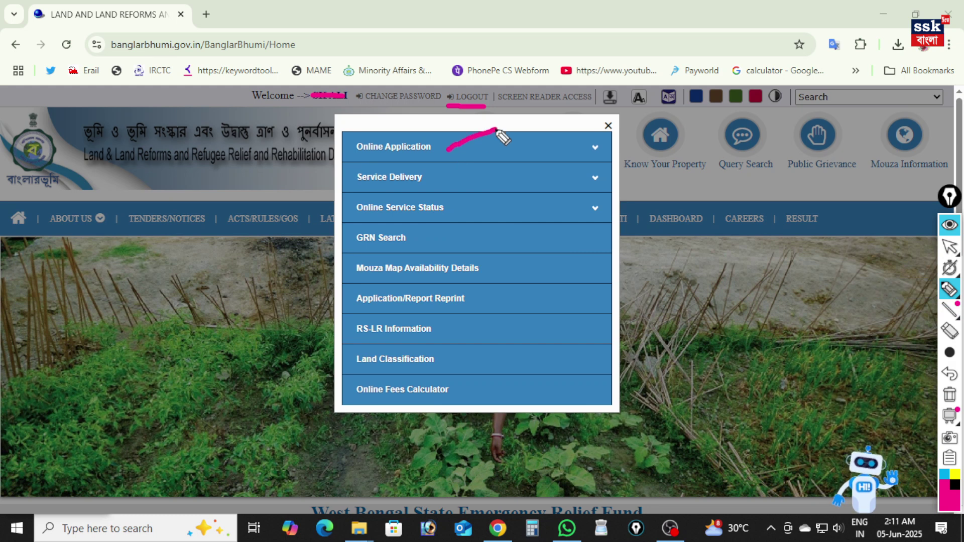
drag(432, 180, 466, 166)
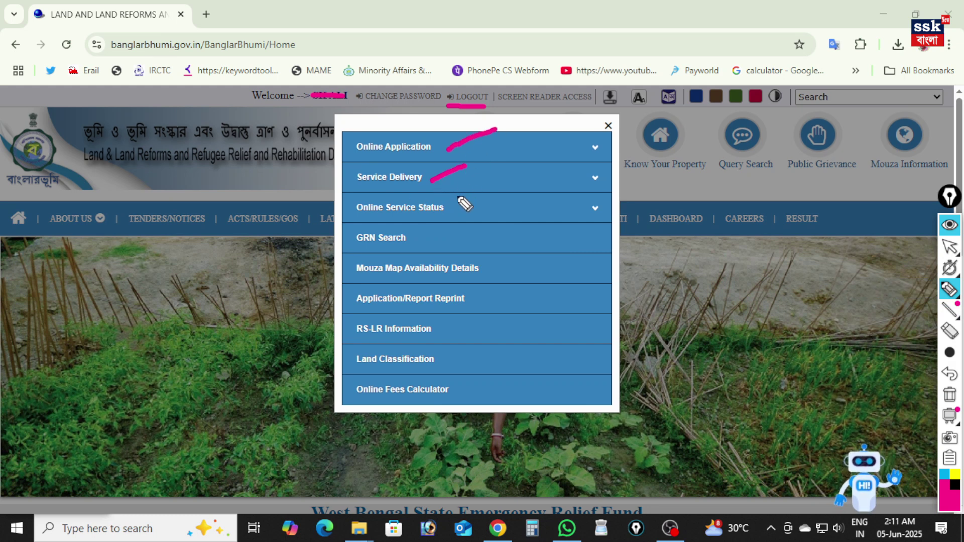
drag(454, 209, 485, 192)
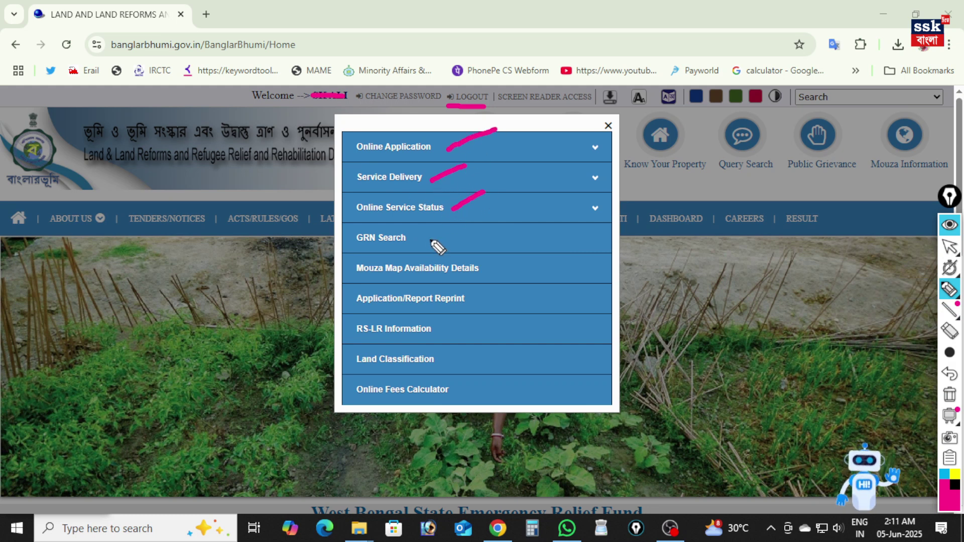
drag(426, 241, 457, 222)
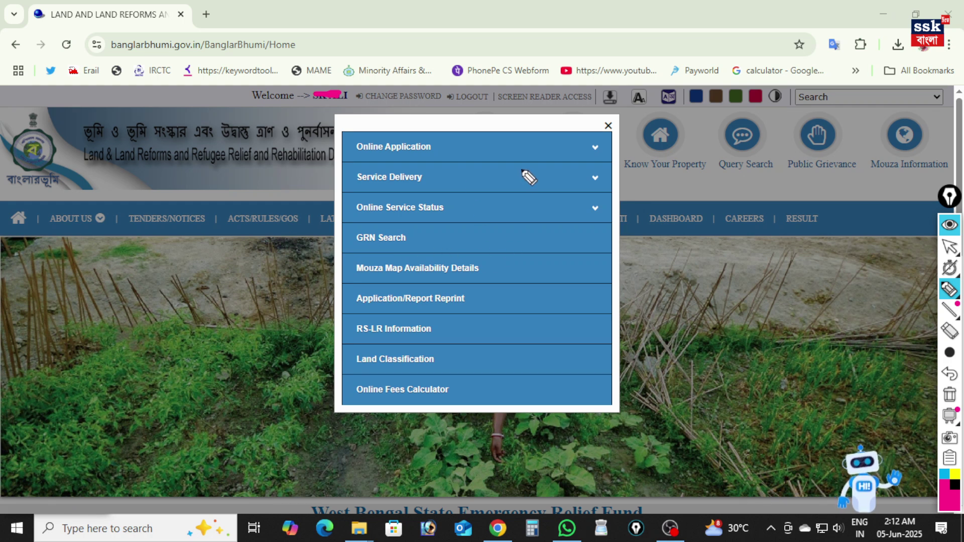
Mark and expand Service Delivery, and mark and open its ROR Request service
drag(610, 175, 665, 156)
click(949, 289)
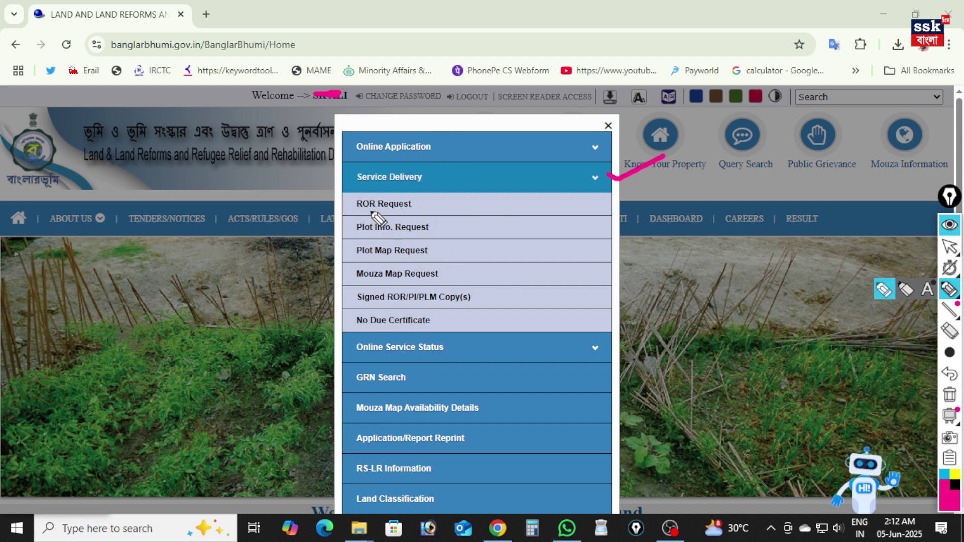
drag(428, 206, 472, 192)
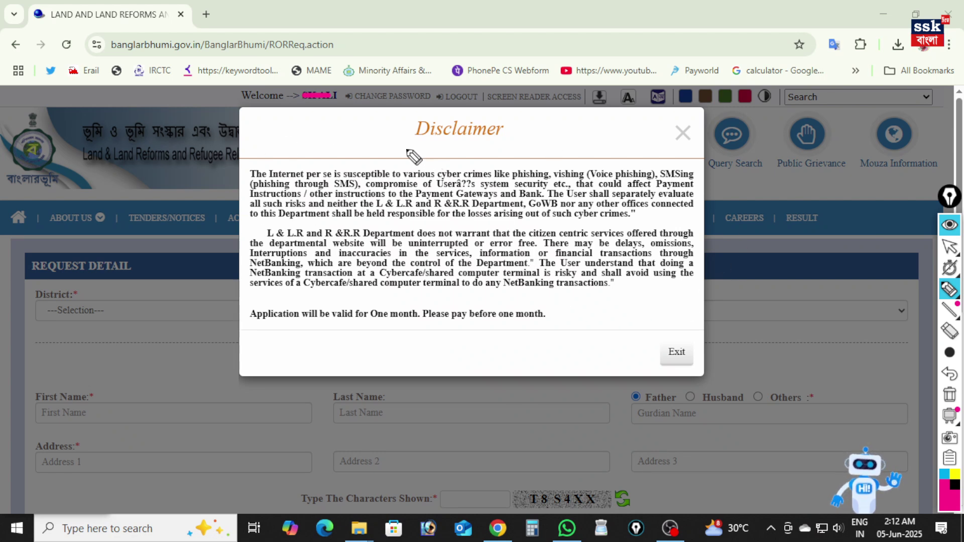
Underline the Disclaimer heading with the pen and dismiss the disclaimer
drag(406, 148, 494, 152)
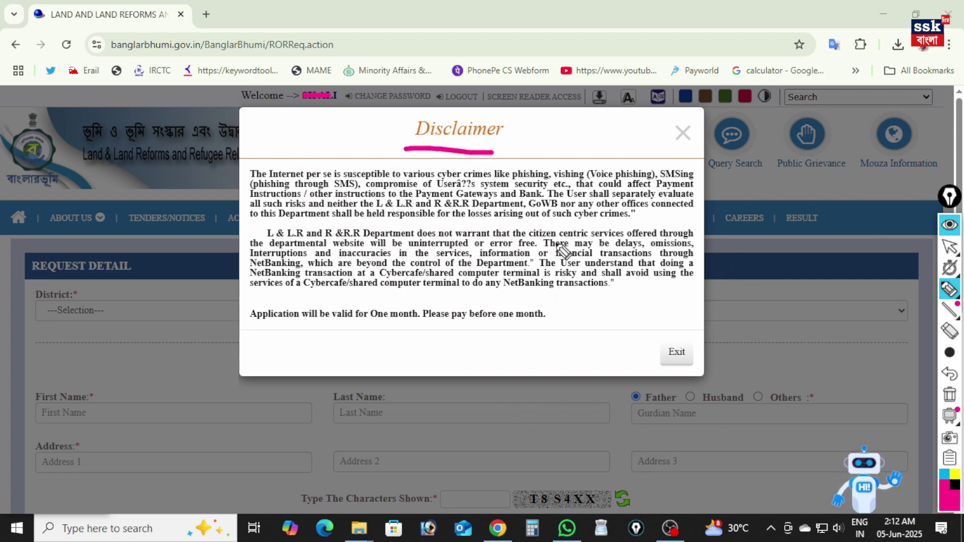
click(752, 361)
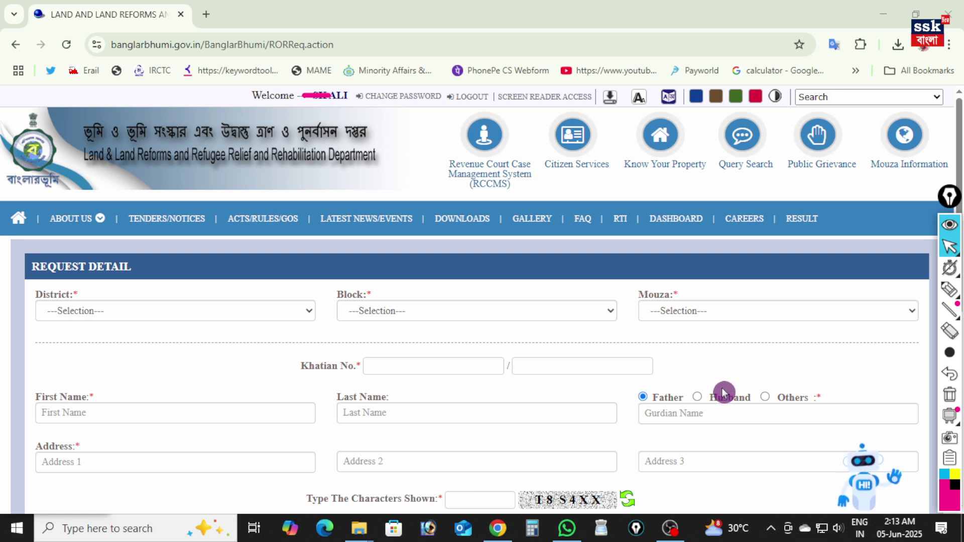
Highlight the District label in the request details and set the district to [ 11 ] PURBA MEDINIPUR
scroll(442, 206, down, 3)
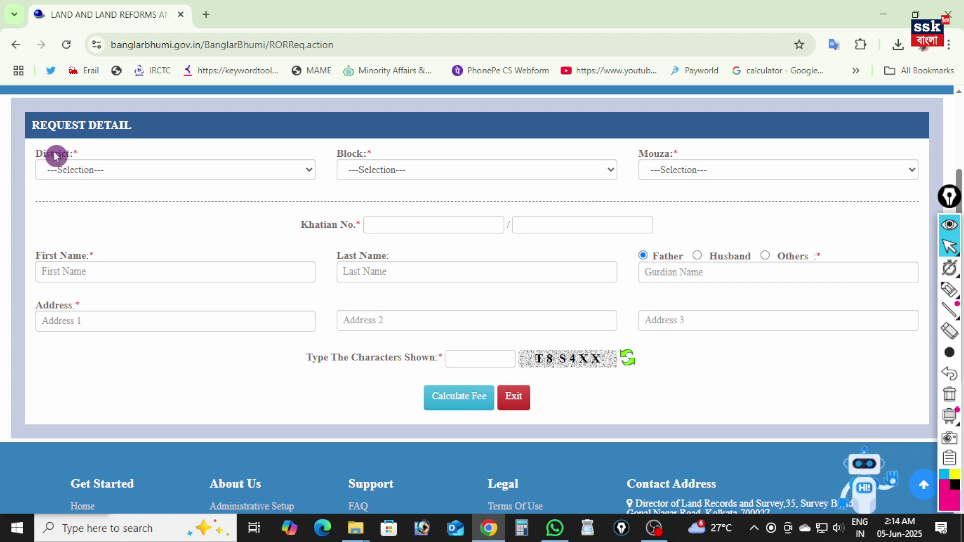
drag(35, 152, 119, 172)
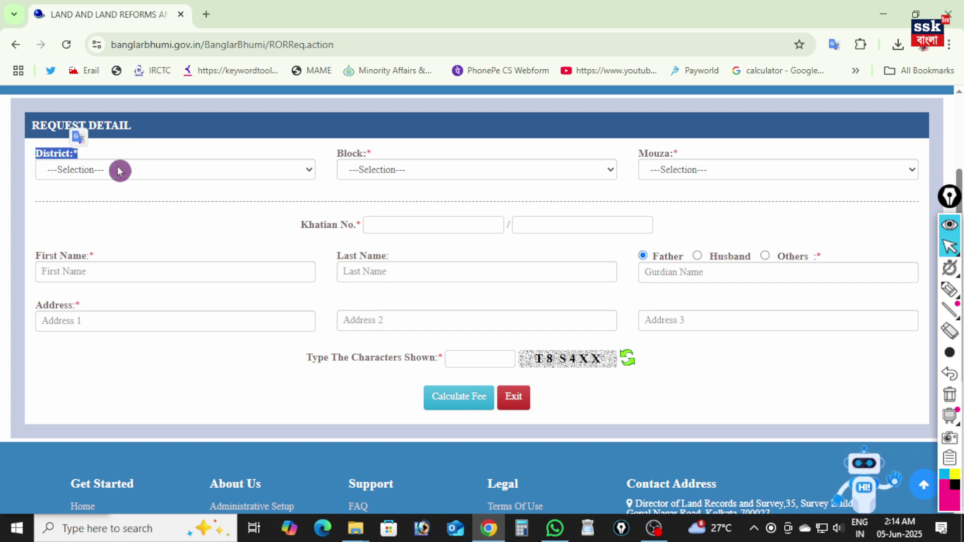
click(297, 171)
scroll(146, 401, down, 1)
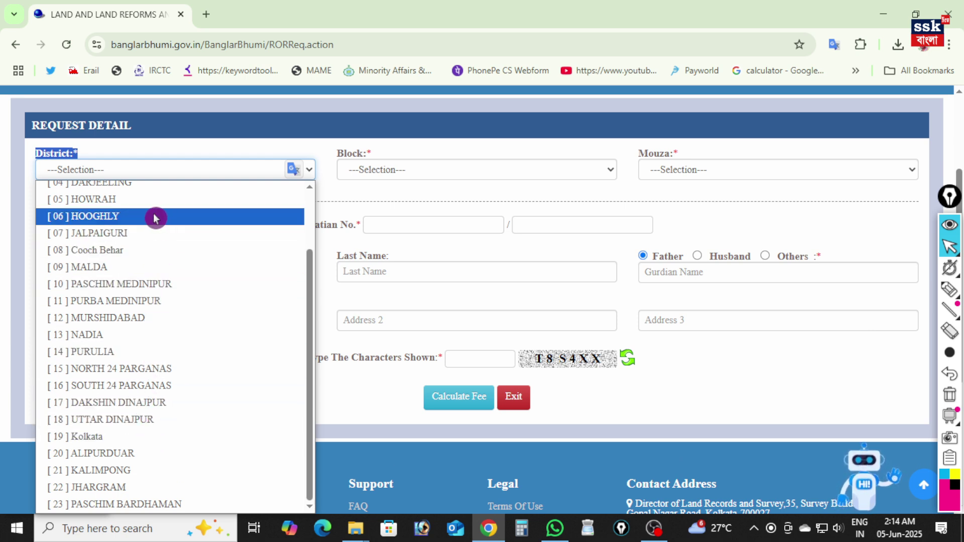
click(145, 301)
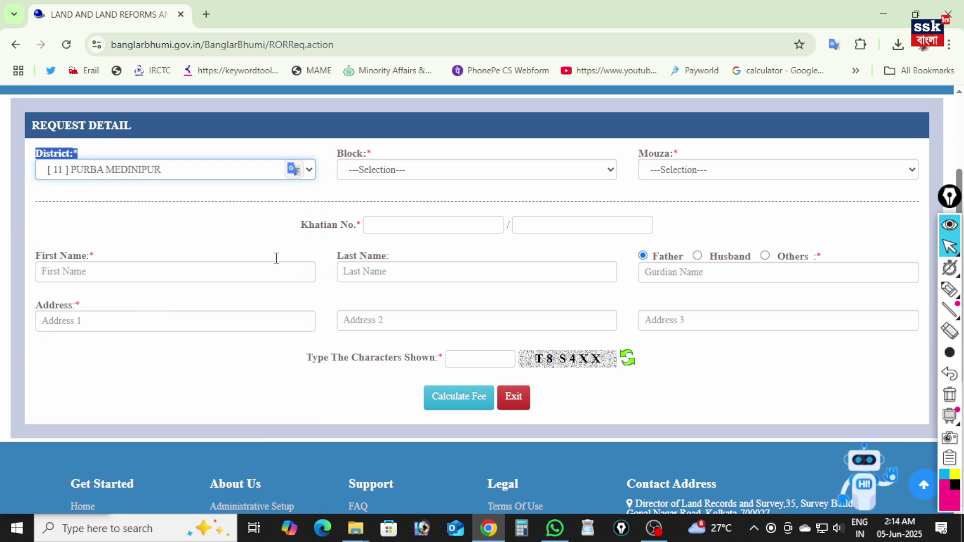
Highlight the Block label and set the block to [ 22 ] CONTAI-2
drag(334, 160, 383, 153)
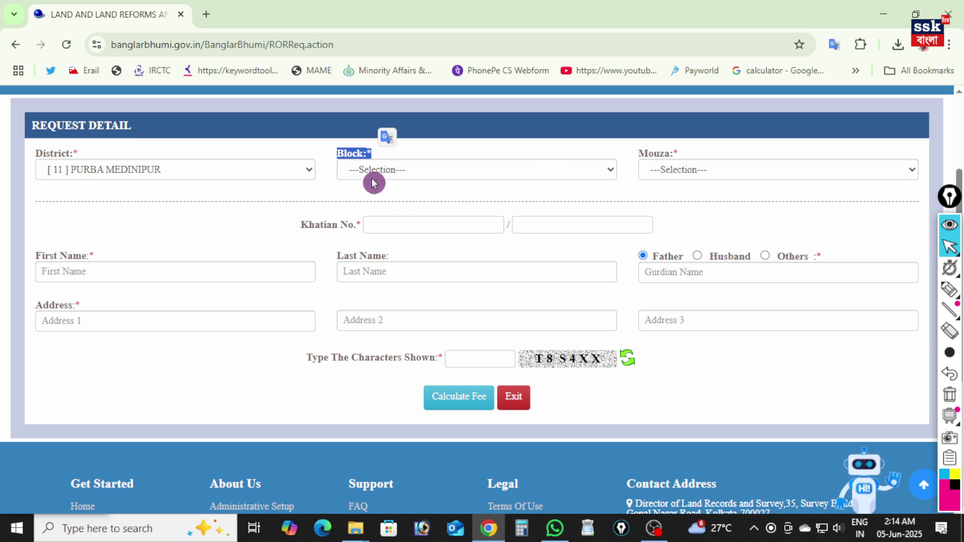
click(596, 171)
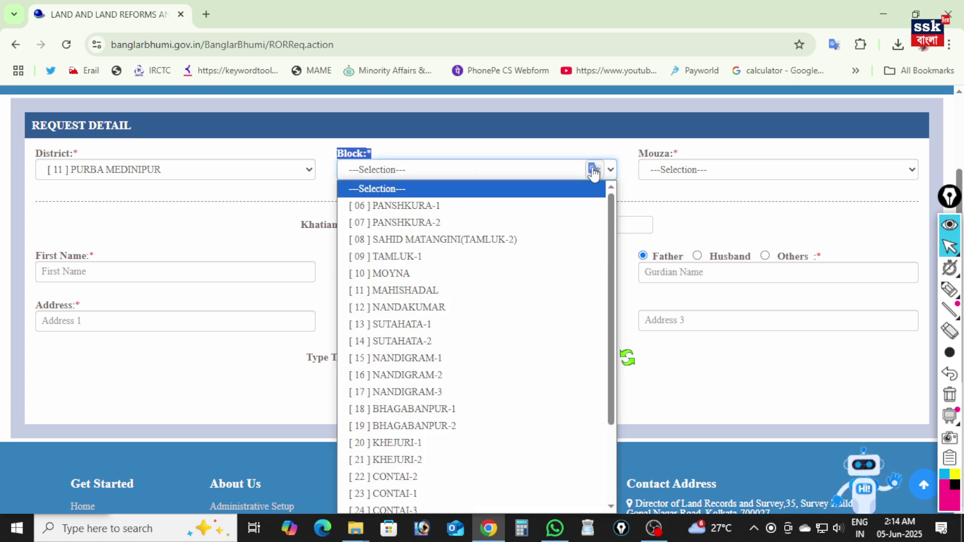
scroll(446, 352, down, 2)
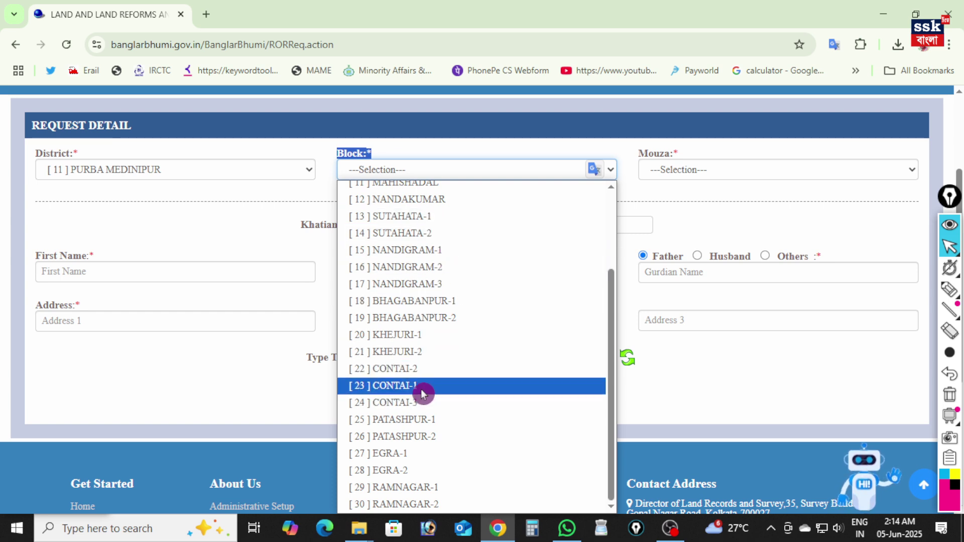
click(423, 369)
click(413, 195)
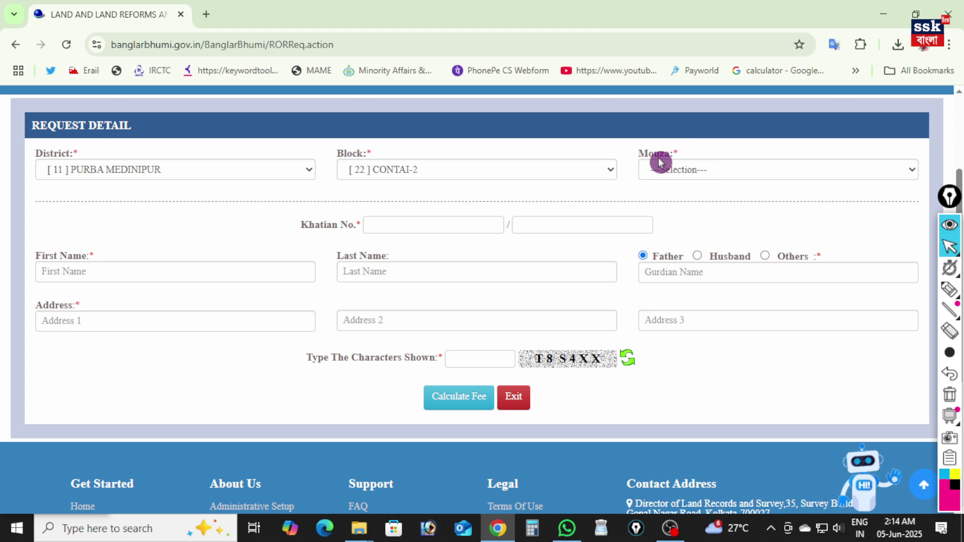
Highlight the Mouza label and set the mouza to [ 383 ] kajia
drag(638, 155, 686, 156)
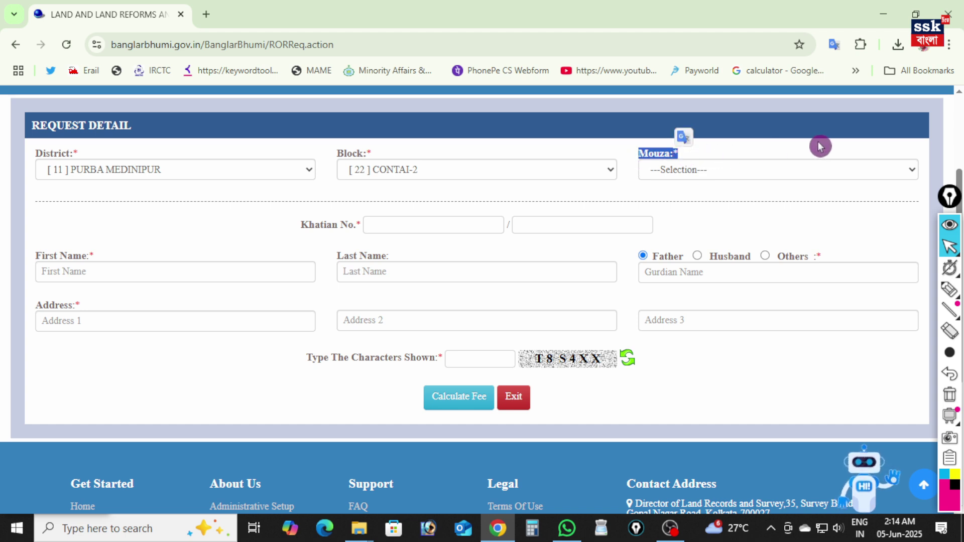
click(870, 171)
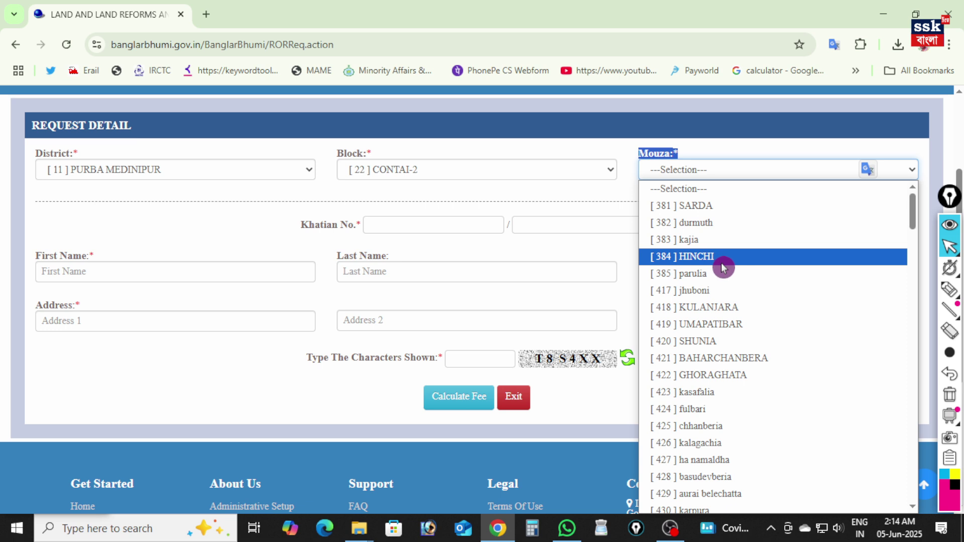
click(717, 346)
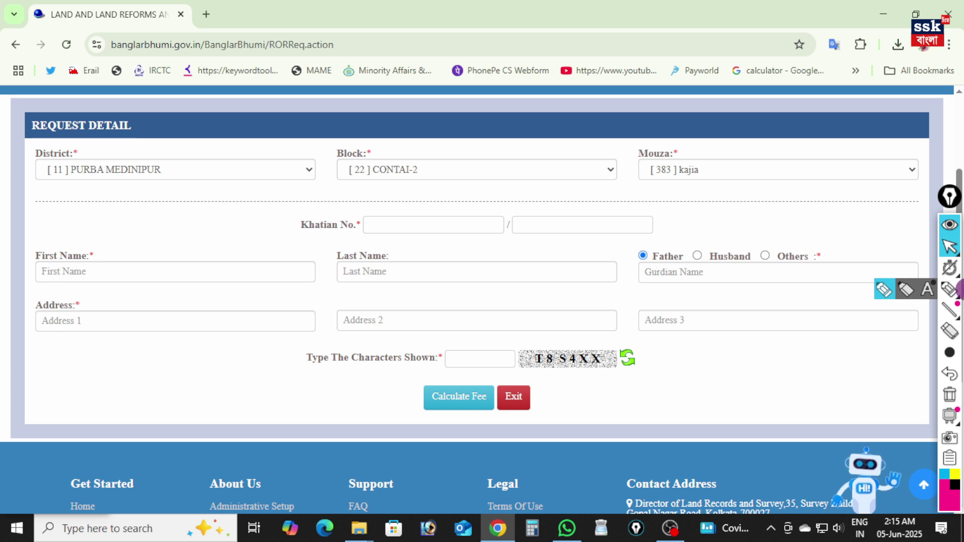
Highlight the Khatian No. label, enter the Khatian number, and cover it with the pen
drag(301, 225, 348, 226)
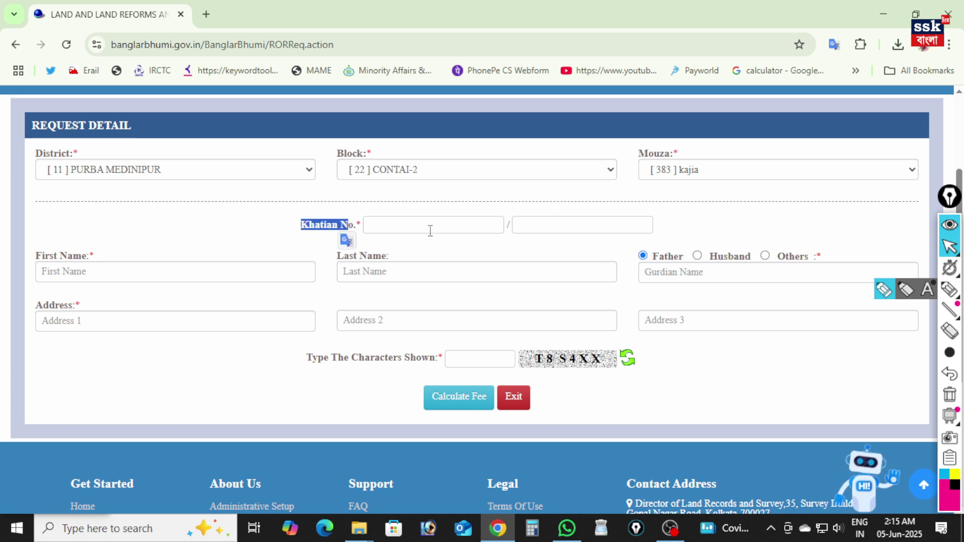
click(421, 227)
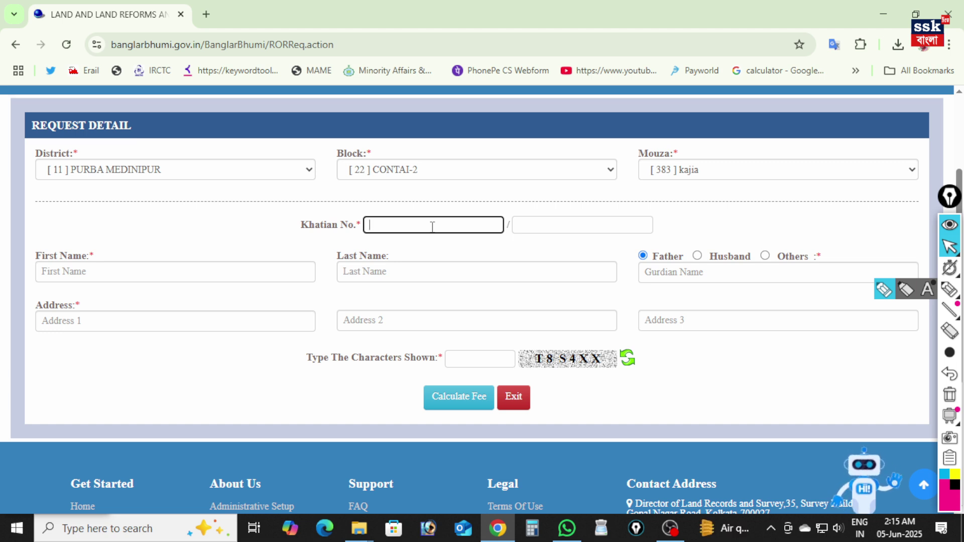
key(ctrl+shift+h)
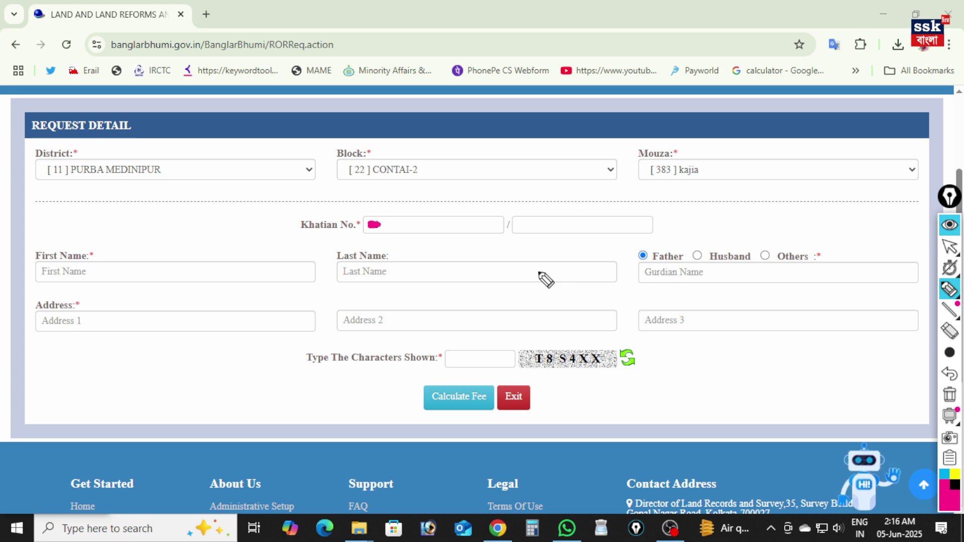
Mark the First Name and Last Name fields, the Father, Husband and Others options, and the guardian name field with the pen
drag(104, 251, 133, 237)
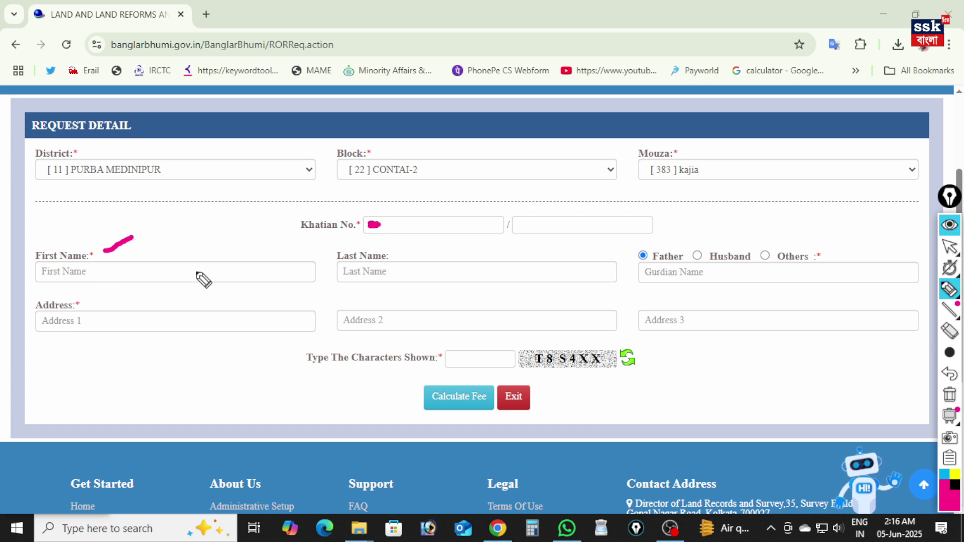
drag(405, 254, 433, 241)
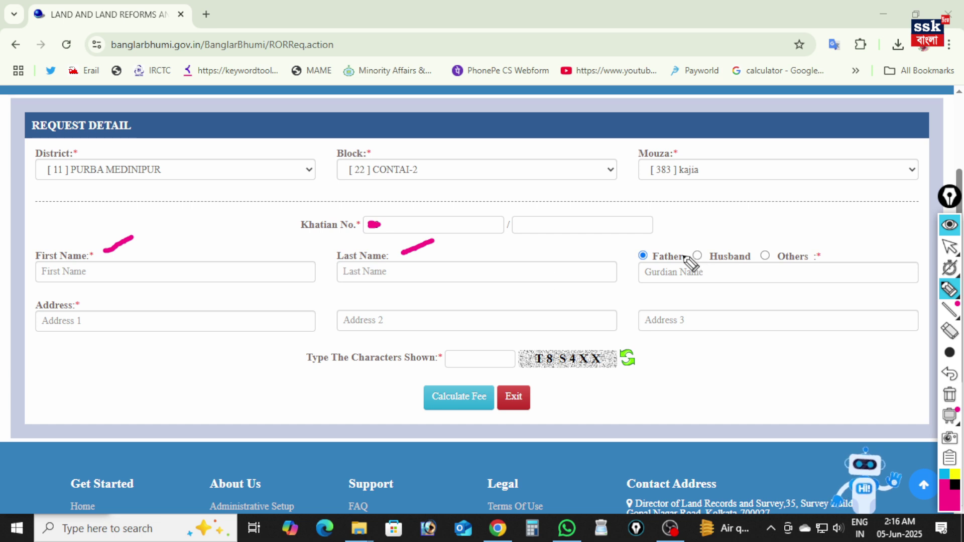
mouse_move(660, 248)
mouse_down()
mouse_move(687, 231)
mouse_move(797, 224)
mouse_up()
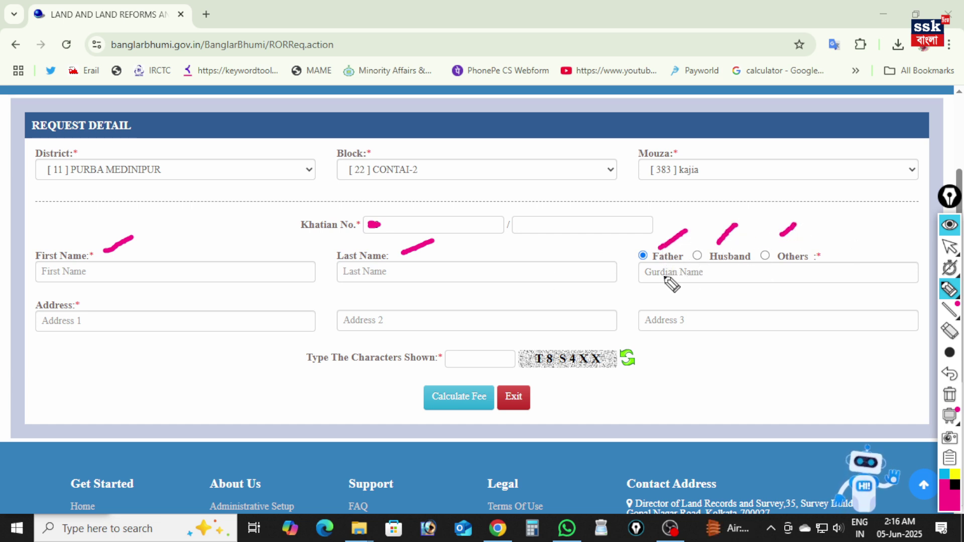
drag(669, 274, 715, 261)
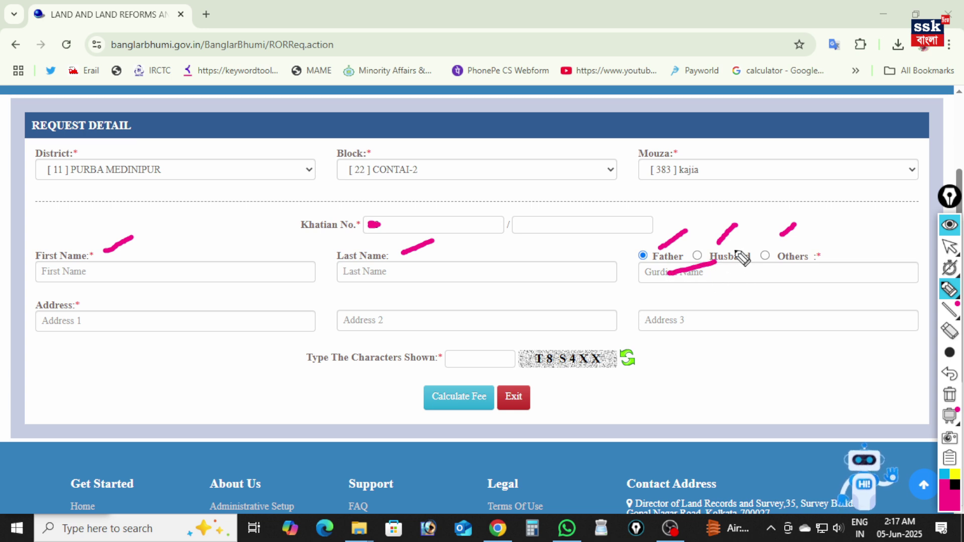
drag(732, 250, 754, 235)
drag(738, 275, 758, 270)
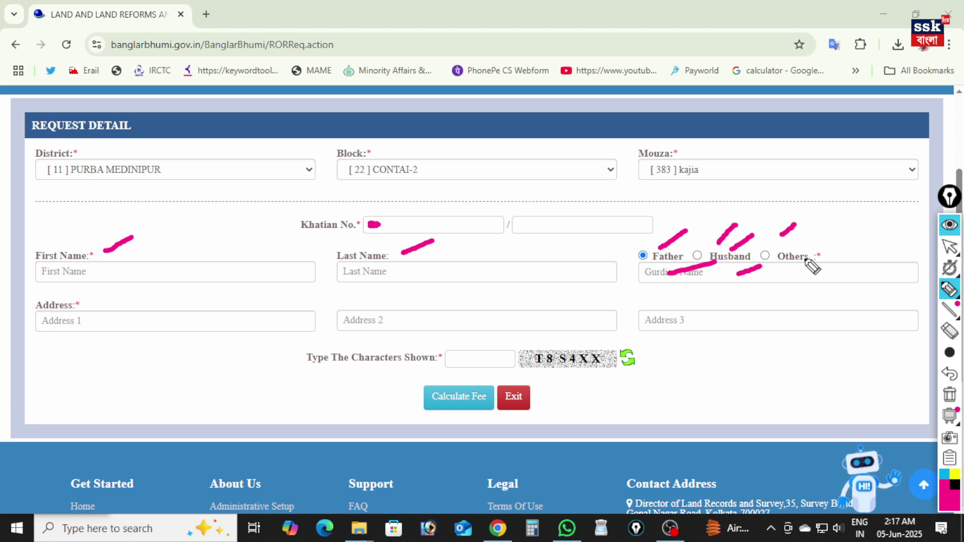
drag(794, 275, 823, 261)
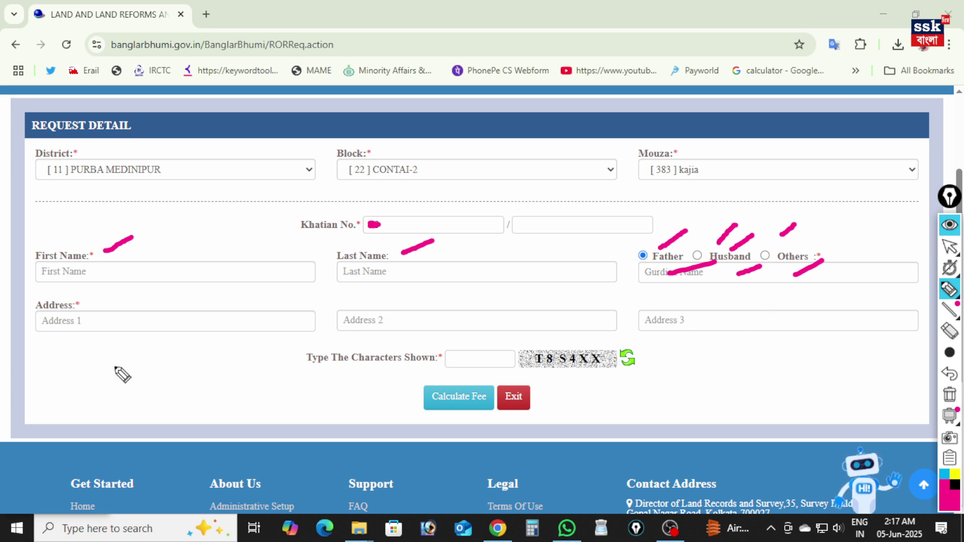
Mark the Address fields, the captcha field with its characters, and Calculate Fee with the pen
drag(685, 308, 690, 298)
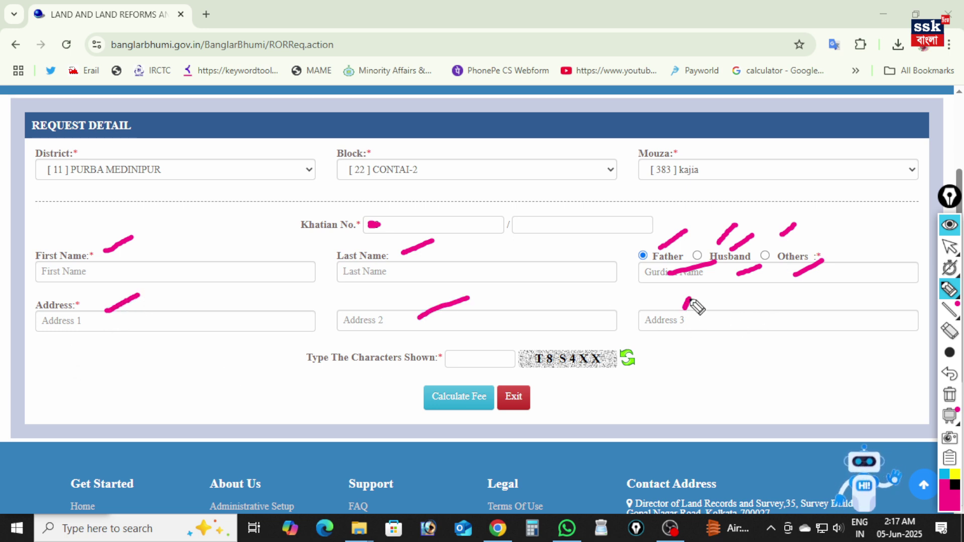
drag(570, 342, 591, 331)
drag(457, 350, 494, 336)
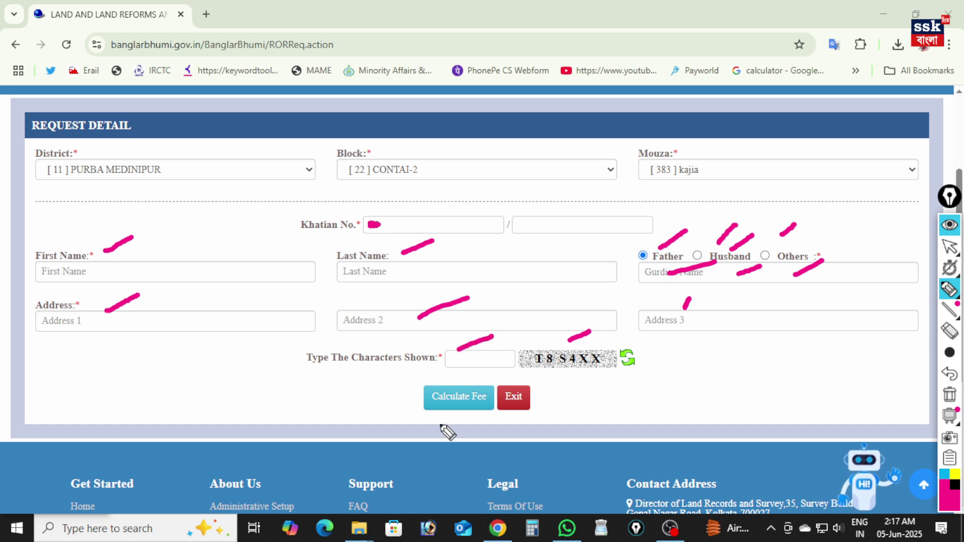
drag(455, 413, 426, 434)
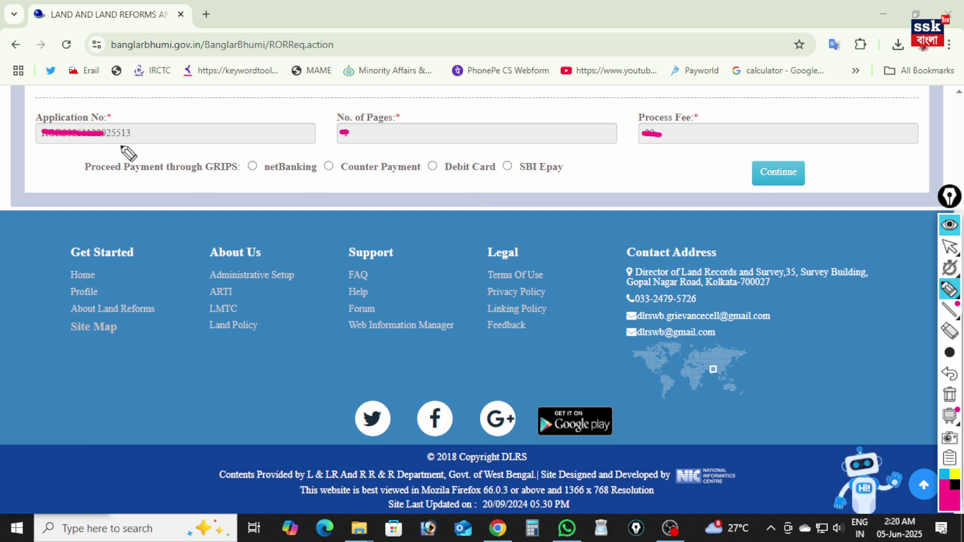
Mark the Application No., No. of Pages and Process Fee labels with the pen
drag(146, 120, 186, 100)
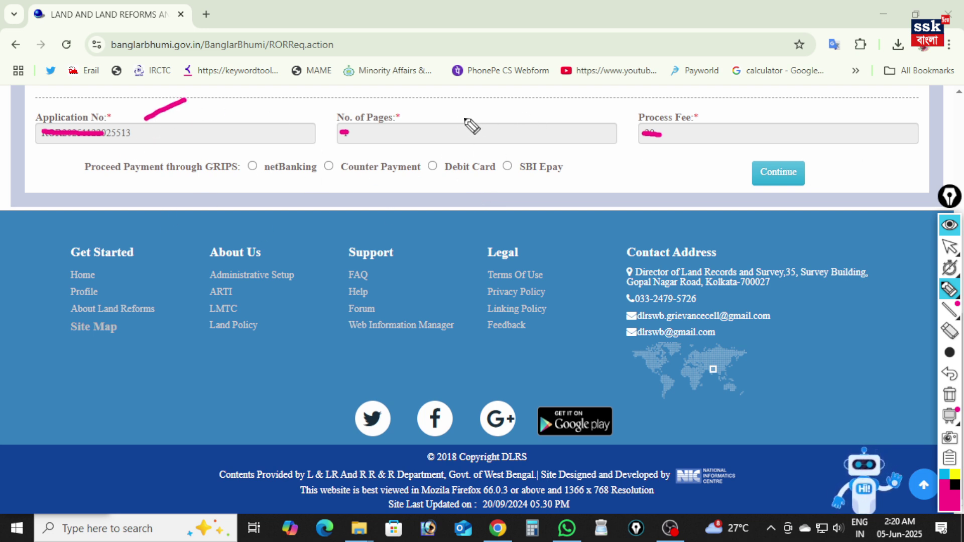
drag(437, 116, 464, 104)
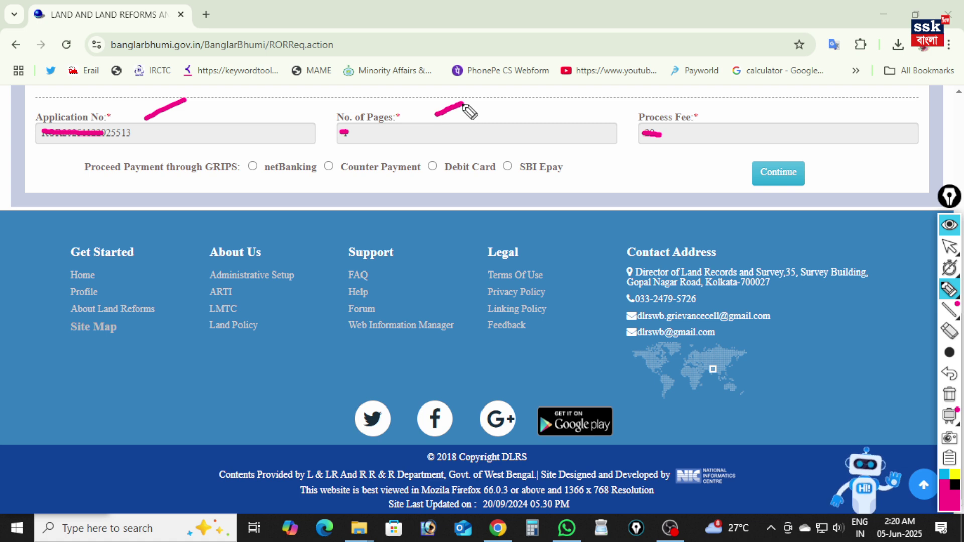
drag(711, 117, 746, 96)
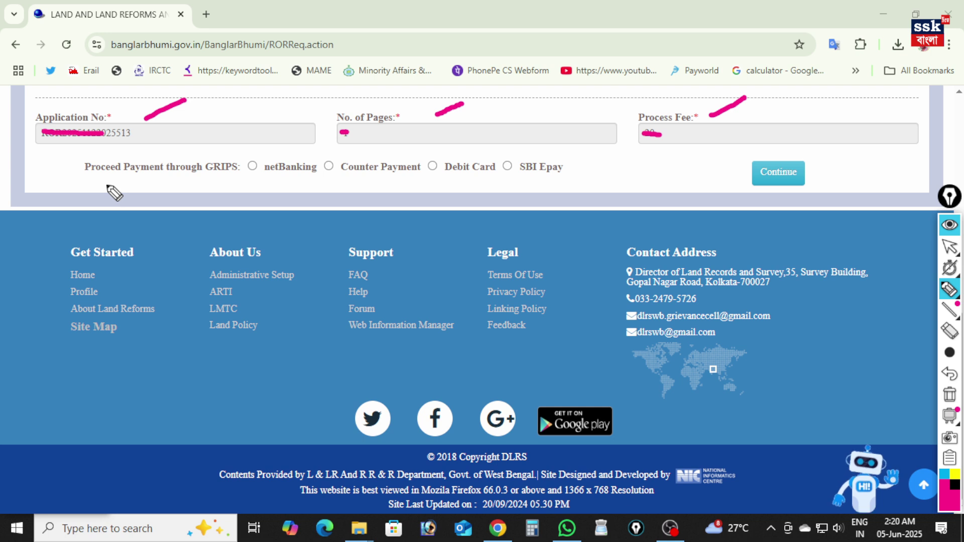
Mark the netBanking, Counter Payment, Debit Card and SBI Epay options above and below with the pen
drag(285, 159, 306, 145)
drag(373, 151, 398, 144)
mouse_move(480, 157)
mouse_down()
mouse_move(500, 146)
mouse_move(560, 146)
mouse_up()
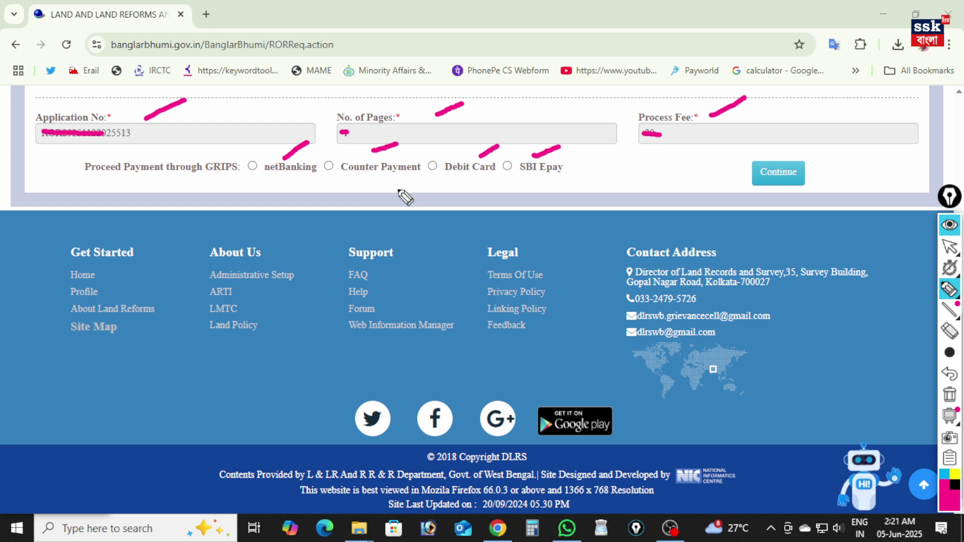
drag(280, 177, 254, 209)
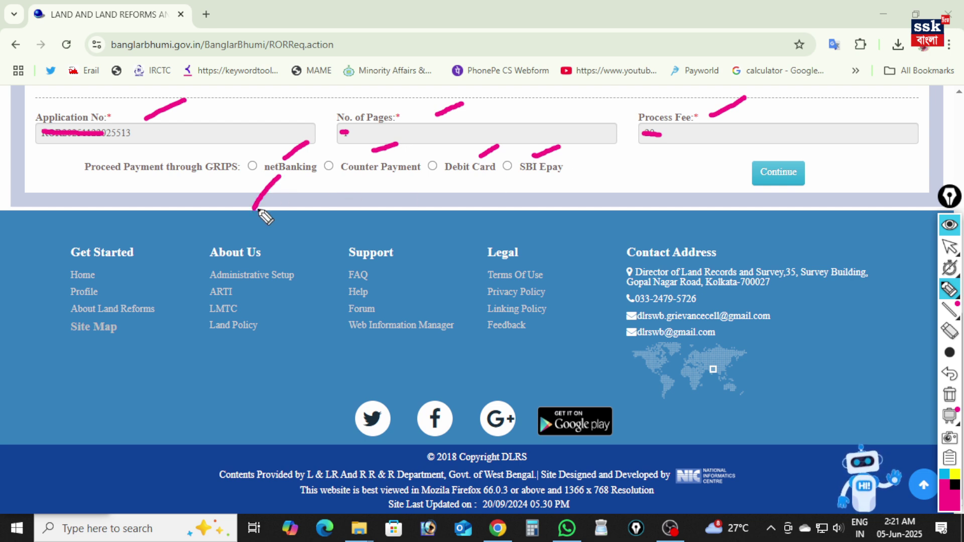
drag(377, 177, 363, 203)
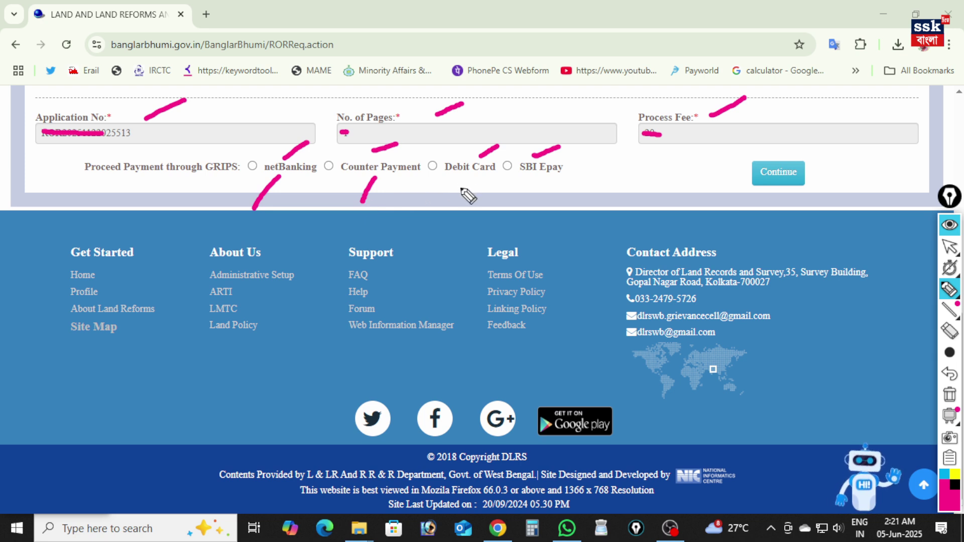
drag(470, 176, 449, 207)
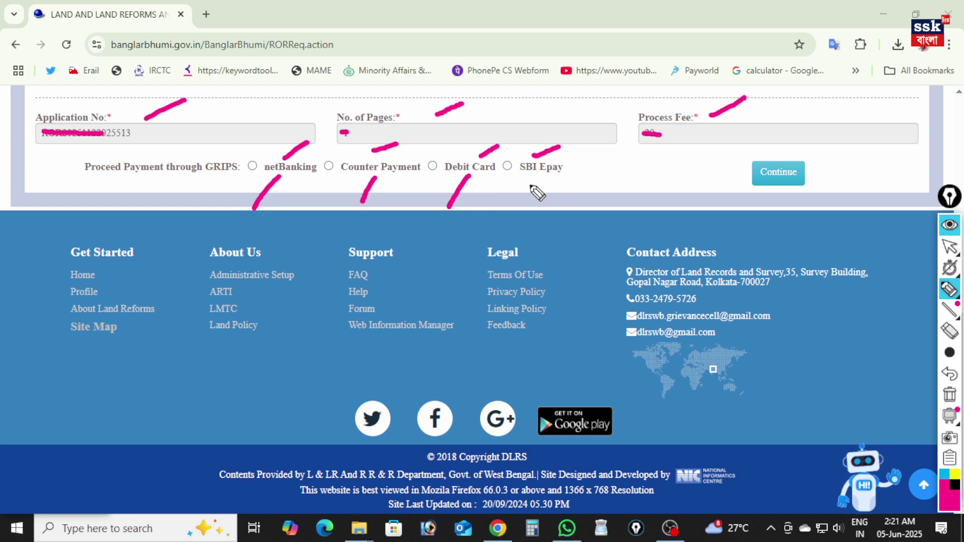
drag(525, 180, 511, 206)
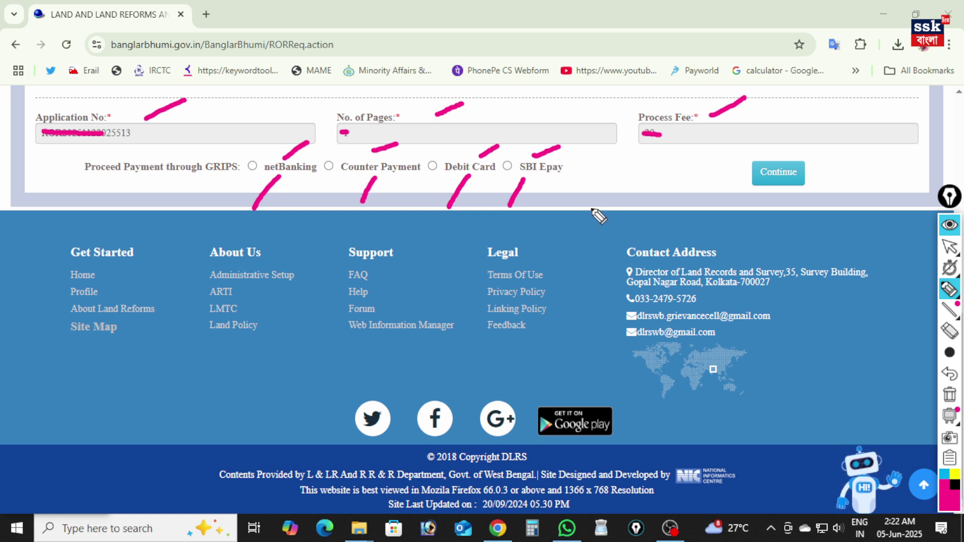
Choose SBI Epay as the GRIPS payment option, and mark it and Continue with the pen
drag(508, 152, 533, 129)
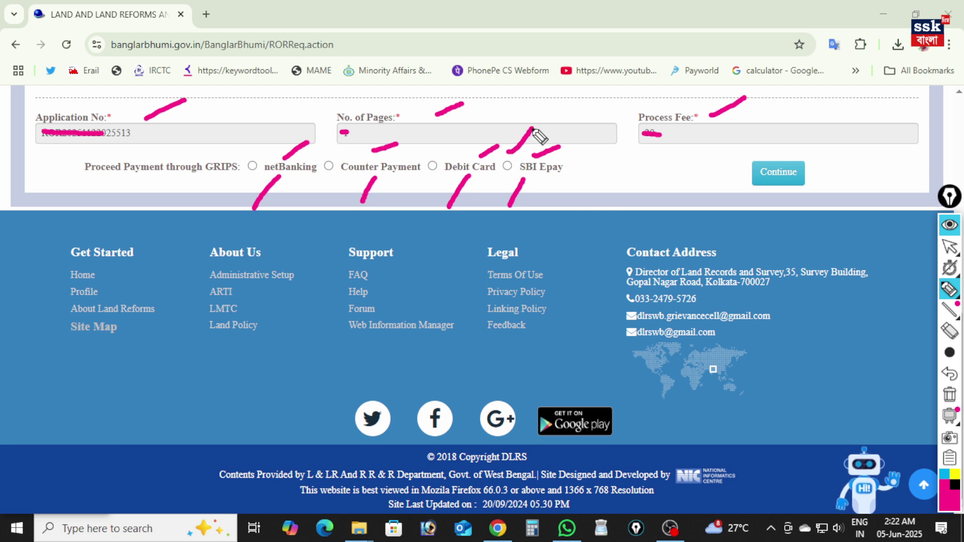
click(507, 165)
mouse_move(759, 149)
mouse_down()
mouse_move(771, 151)
mouse_move(821, 107)
mouse_up()
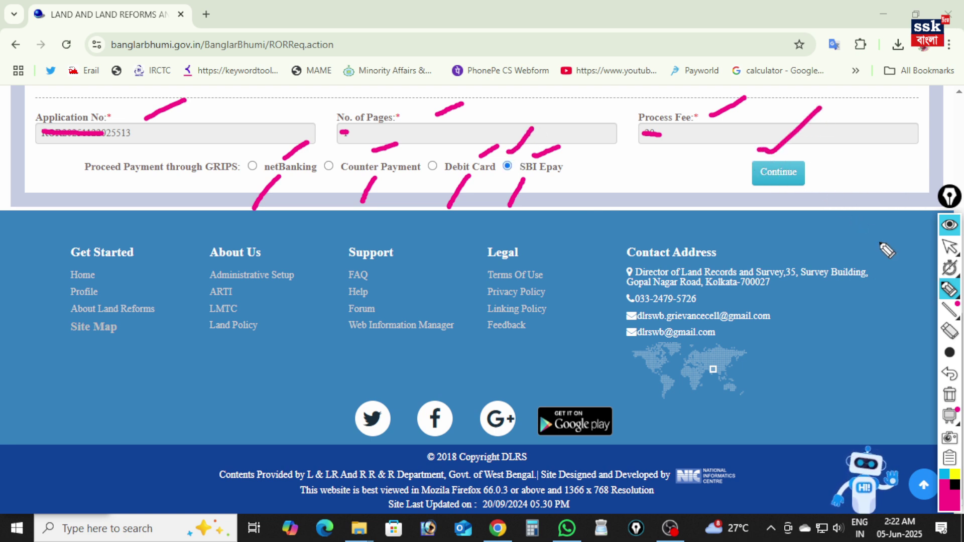
drag(778, 198, 728, 261)
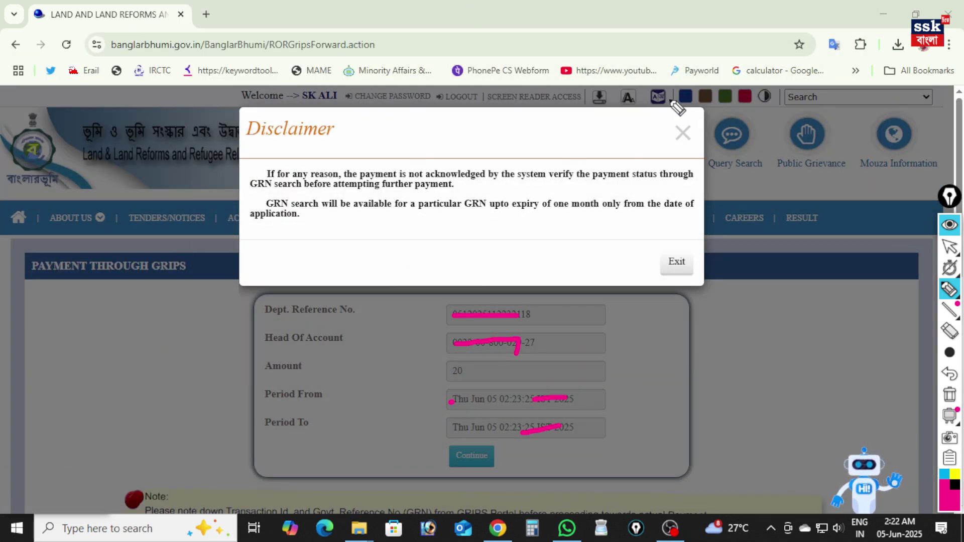
Mark the disclaimer's close control, the Dept. Reference No., Head Of Account and Amount rows, and Continue with the pen
click(949, 289)
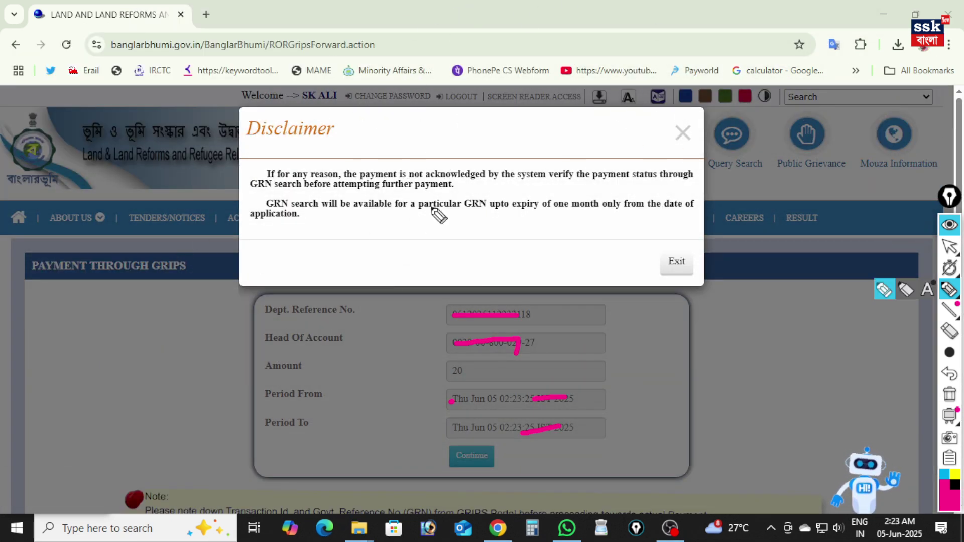
drag(674, 117, 726, 93)
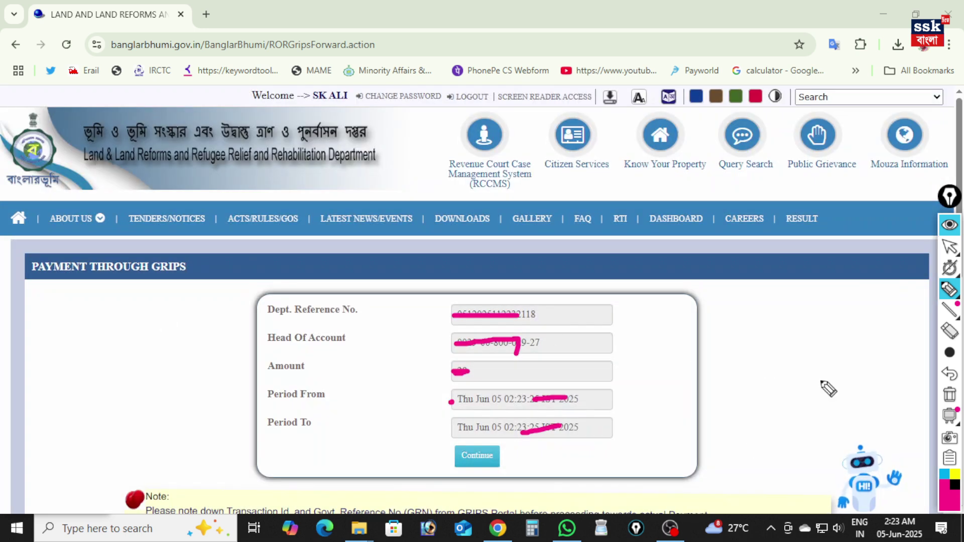
drag(625, 348, 661, 327)
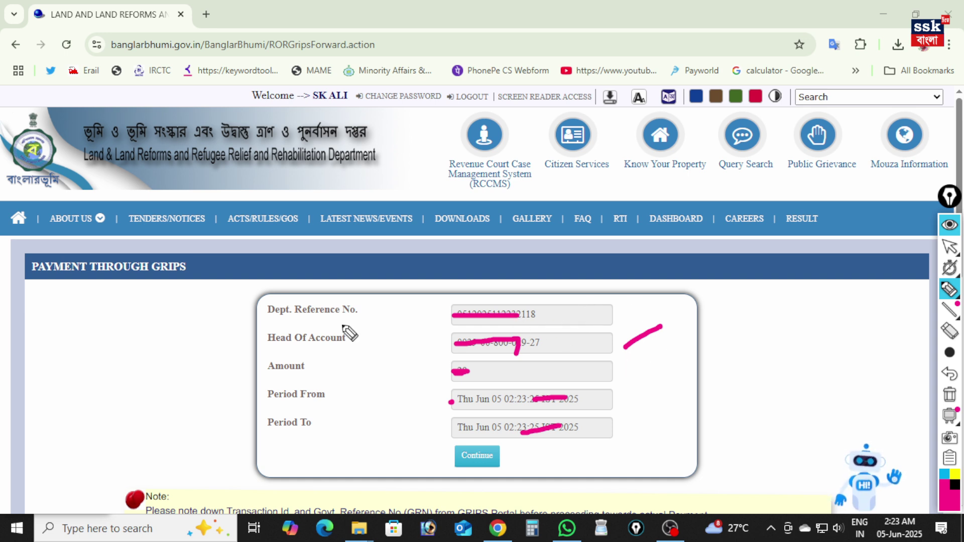
drag(605, 312, 656, 298)
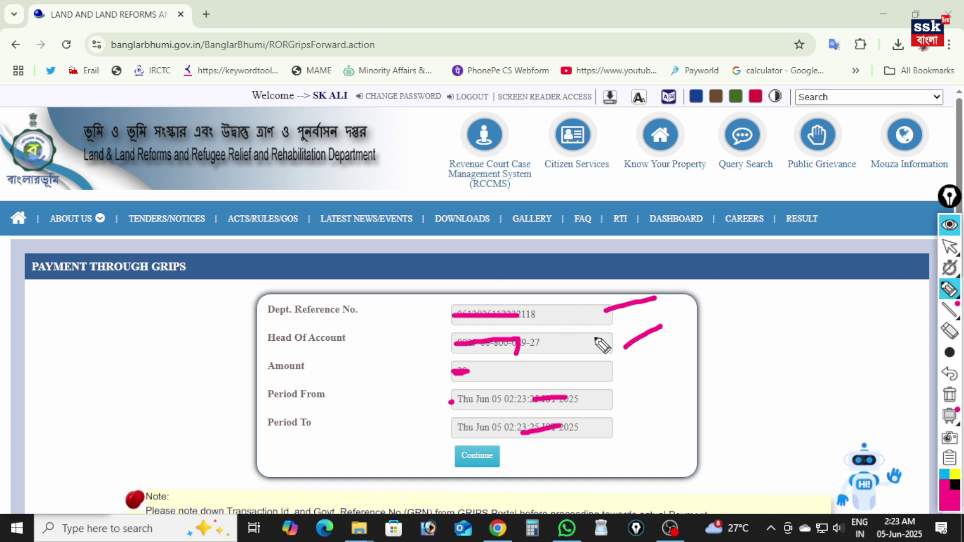
drag(623, 374, 666, 361)
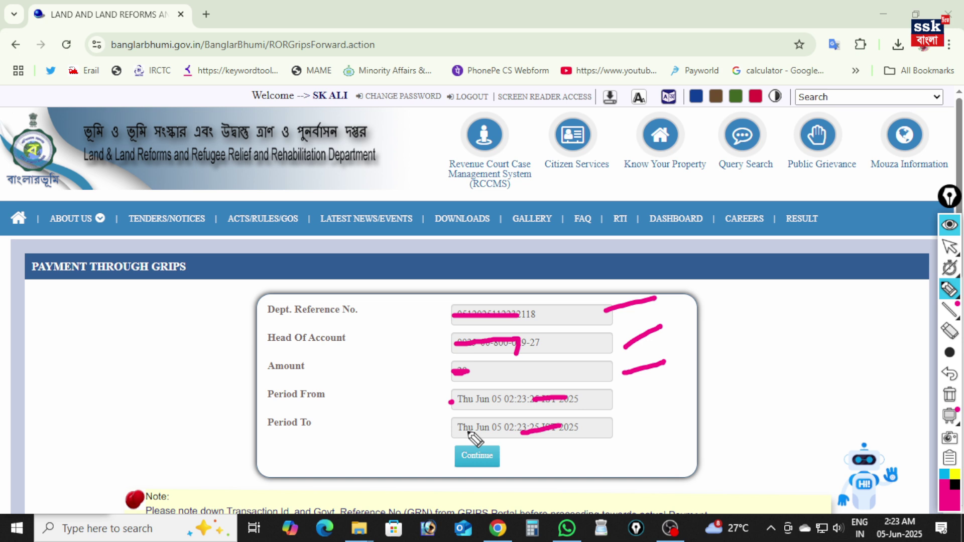
mouse_move(462, 435)
mouse_down()
mouse_move(470, 440)
mouse_move(510, 409)
mouse_up()
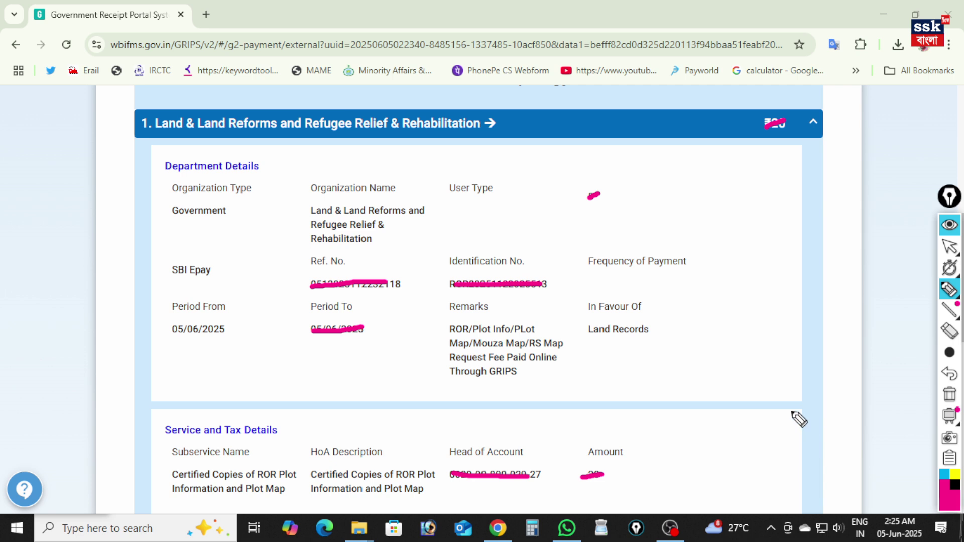
Confirm the GRIPS payment details as Verified and checked, marking the total, the checkbox and NEXT with the pen
scroll(796, 418, down, 10)
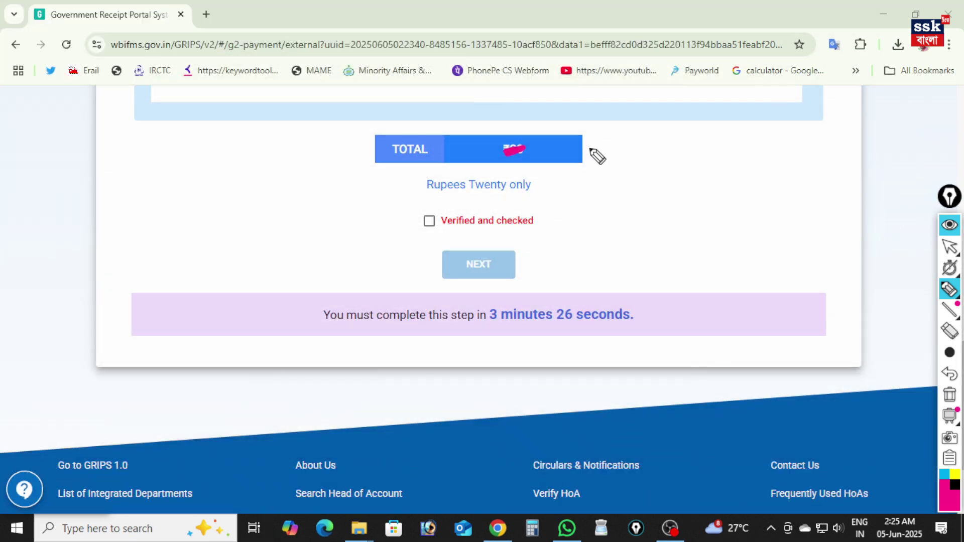
drag(590, 149, 642, 125)
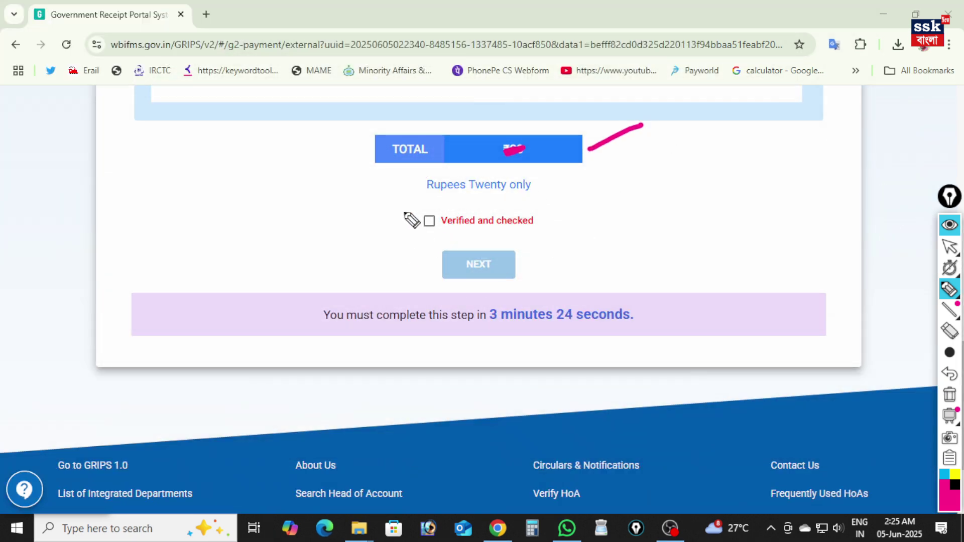
drag(415, 206, 456, 187)
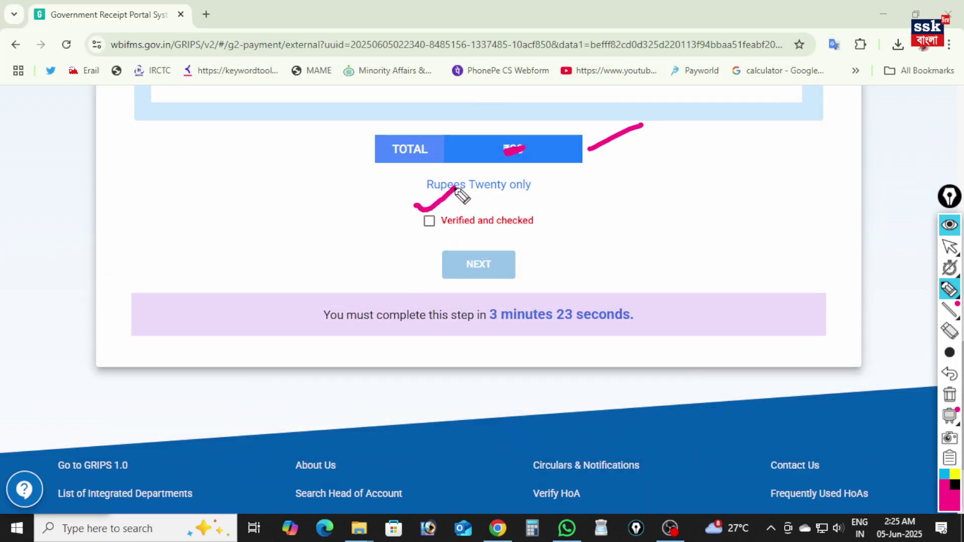
click(429, 221)
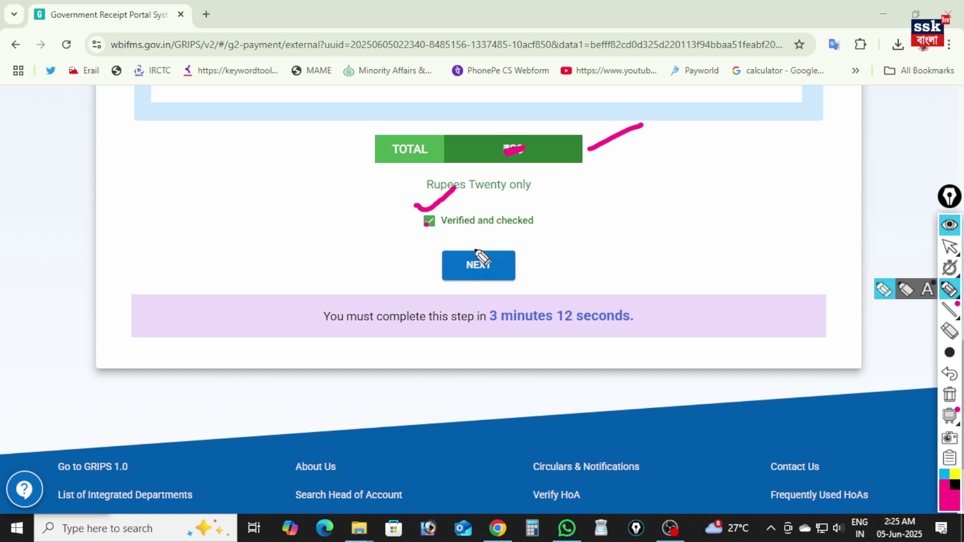
drag(463, 244, 510, 221)
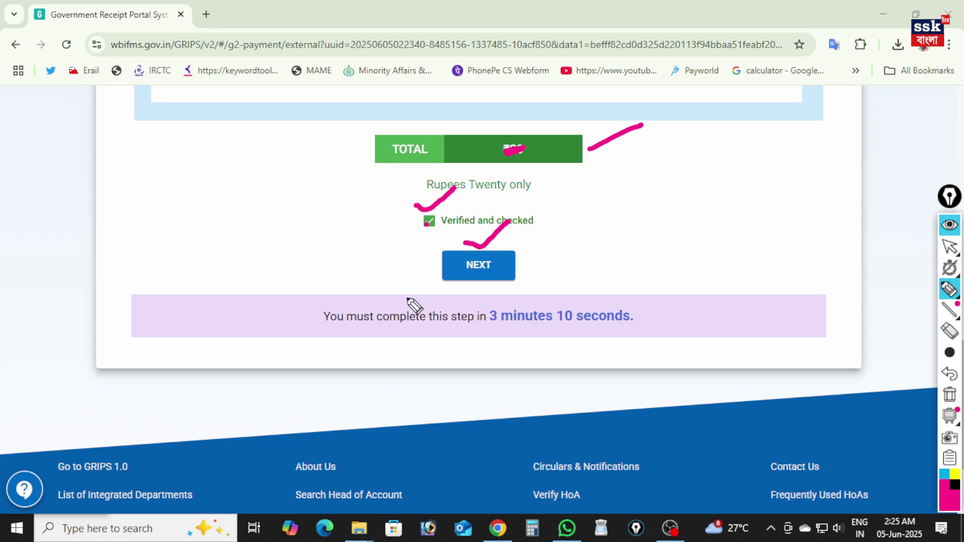
drag(449, 287, 455, 316)
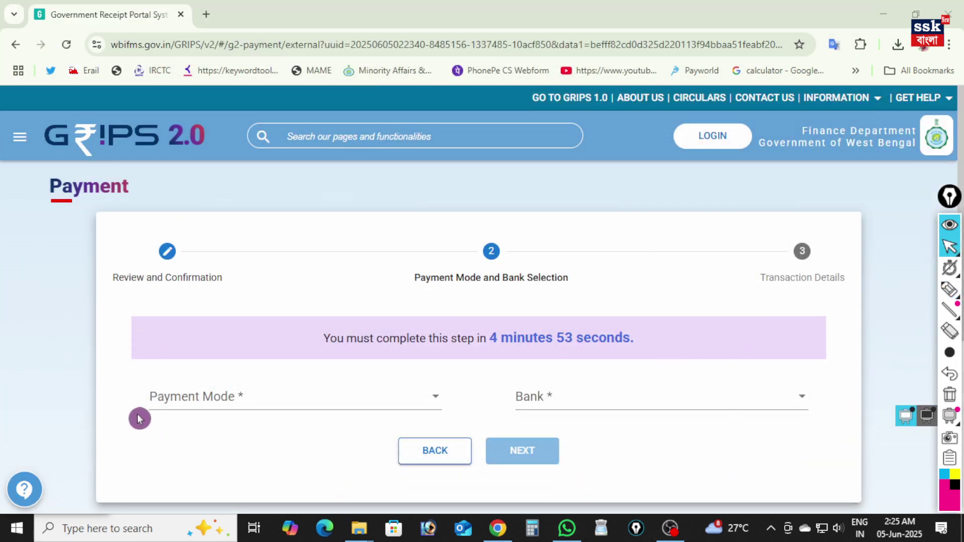
Set the payment mode to SBI Epay and Pay through to Payment Gateway/Bank, and proceed to the transaction details
click(283, 402)
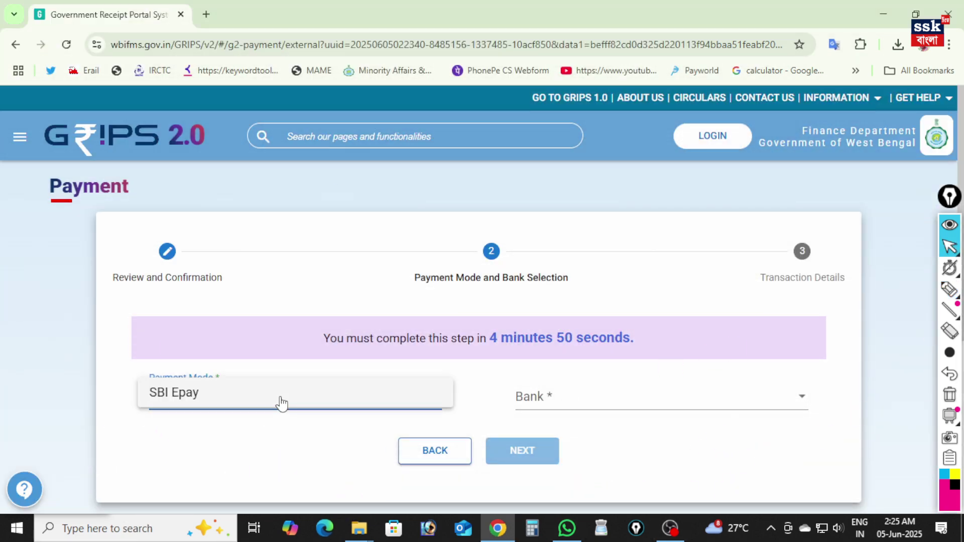
click(171, 400)
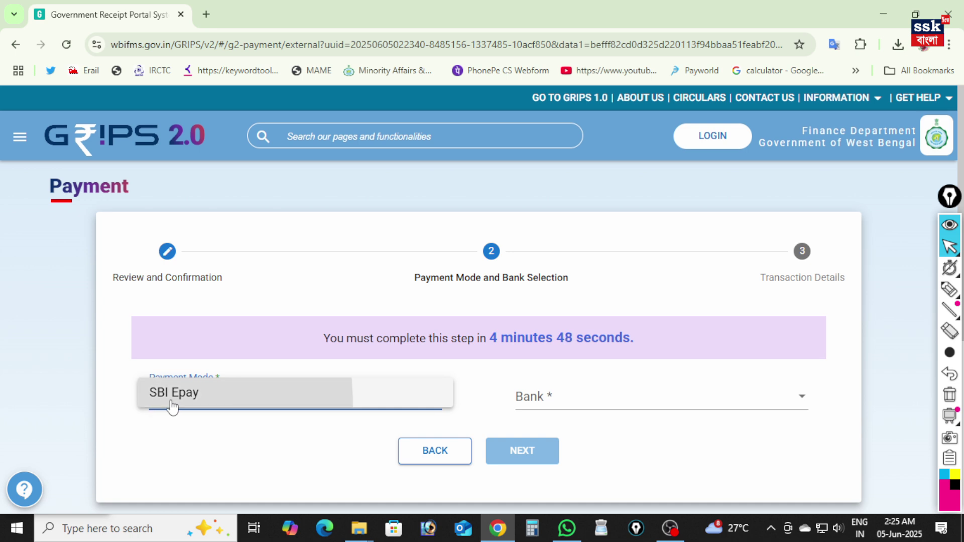
click(567, 405)
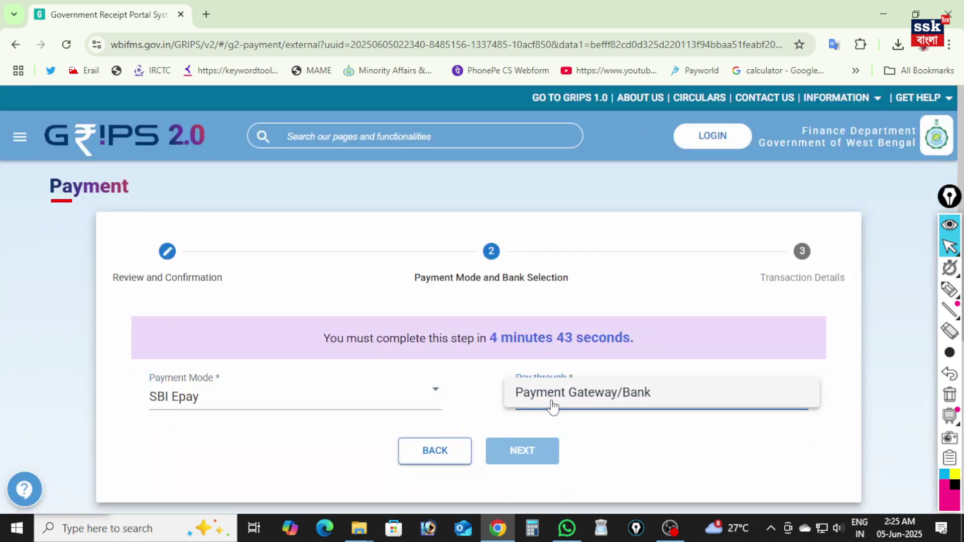
click(620, 402)
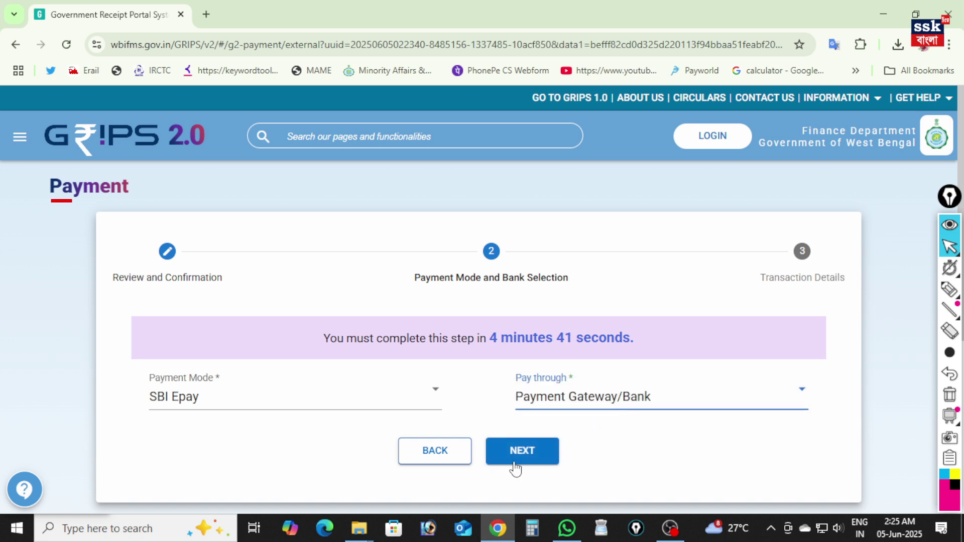
click(437, 368)
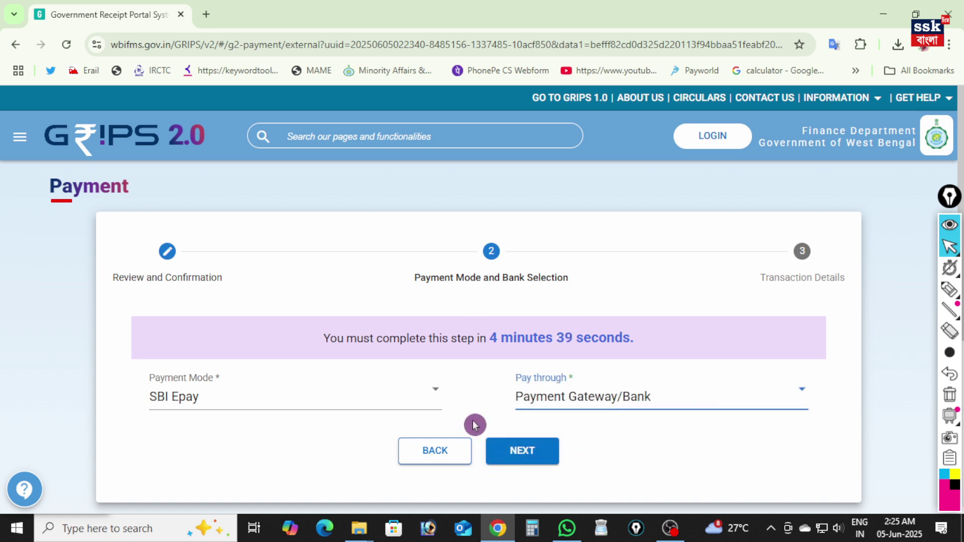
click(518, 371)
click(555, 458)
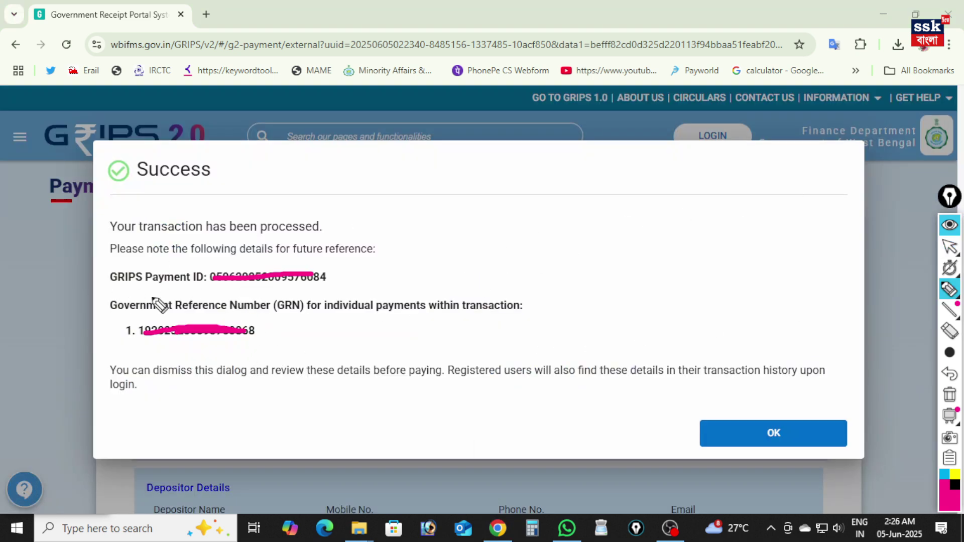
Mark the GRIPS Payment ID and OK in the success dialog, and PAY NOW on the payment page, with the pen
drag(333, 272, 422, 230)
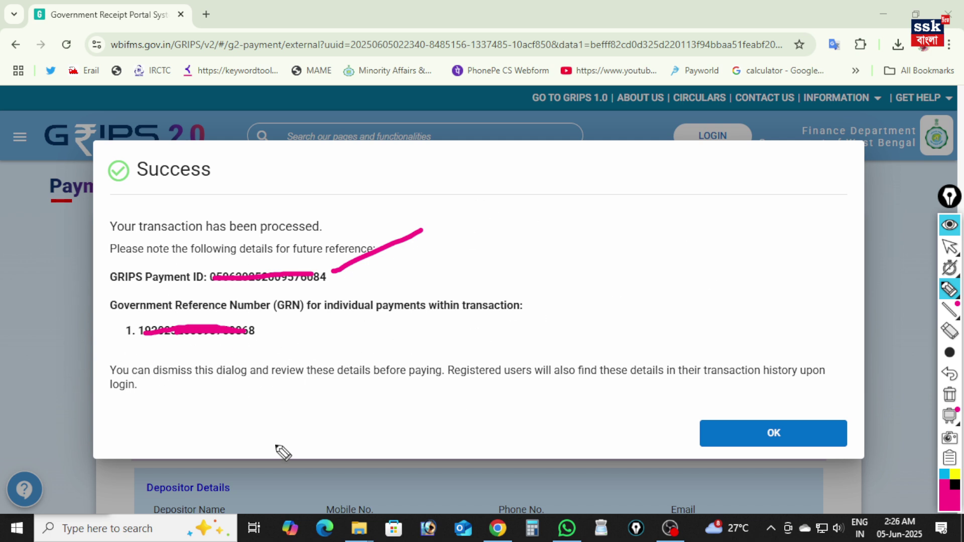
drag(772, 406, 802, 393)
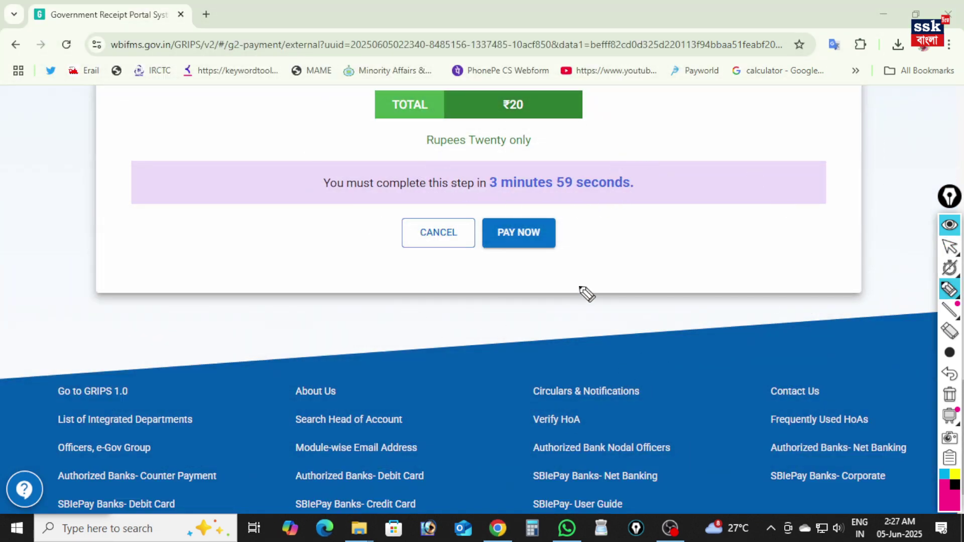
mouse_move(497, 201)
mouse_down()
mouse_move(537, 195)
mouse_move(542, 182)
mouse_up()
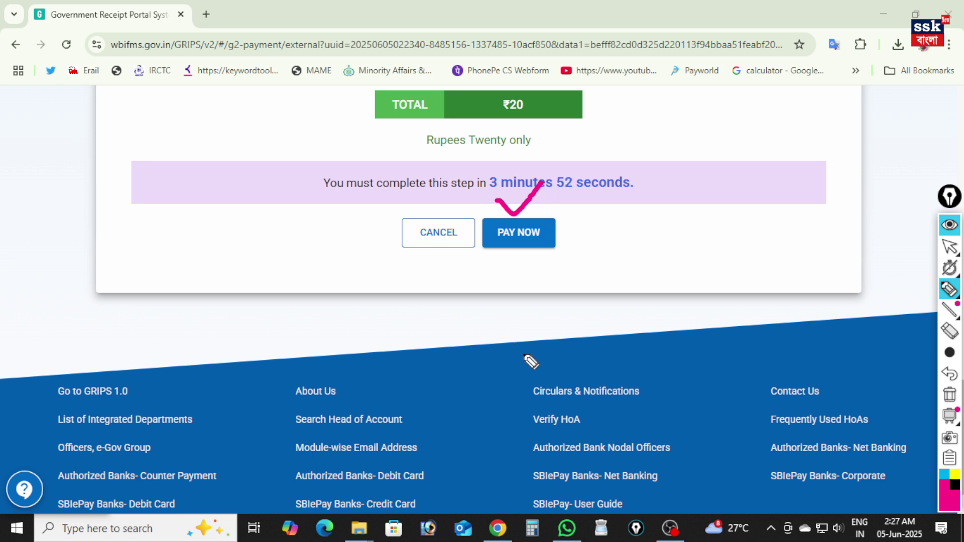
Mark PAY NOW and the UPI option with the pen, and choose UPI as the SBIePay payment method
drag(517, 216, 506, 208)
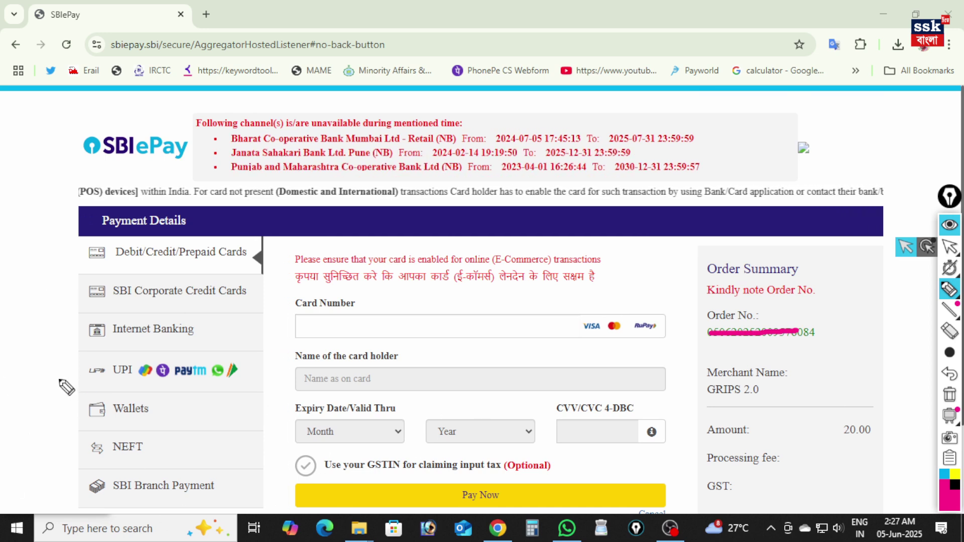
drag(57, 379, 88, 355)
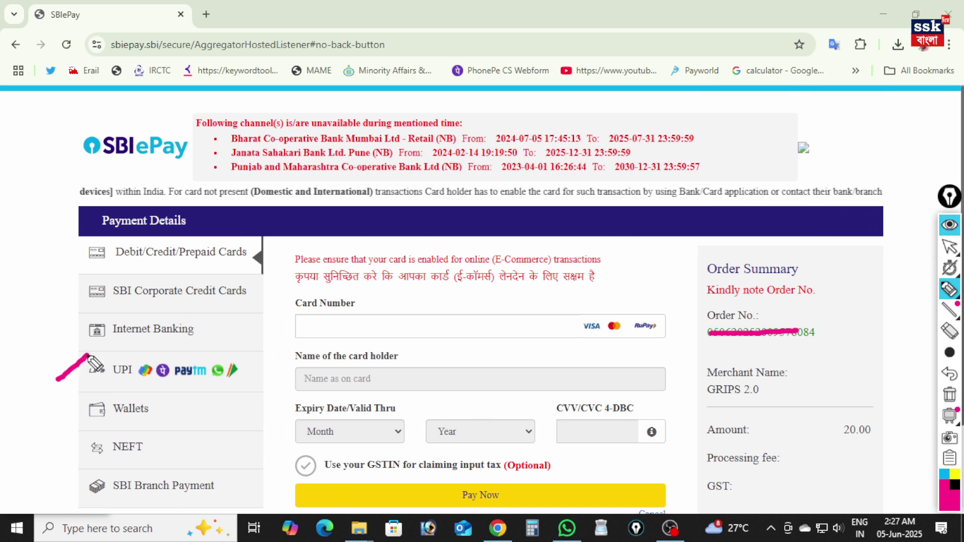
click(175, 375)
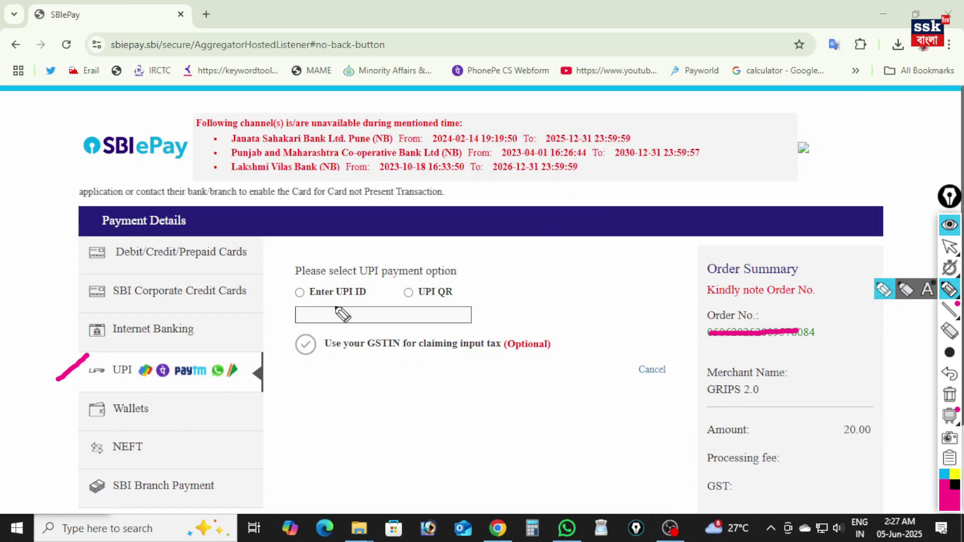
Set the UPI payment option to UPI QR, marking Enter UPI ID, UPI QR and Pay Now with the pen
drag(301, 283, 339, 254)
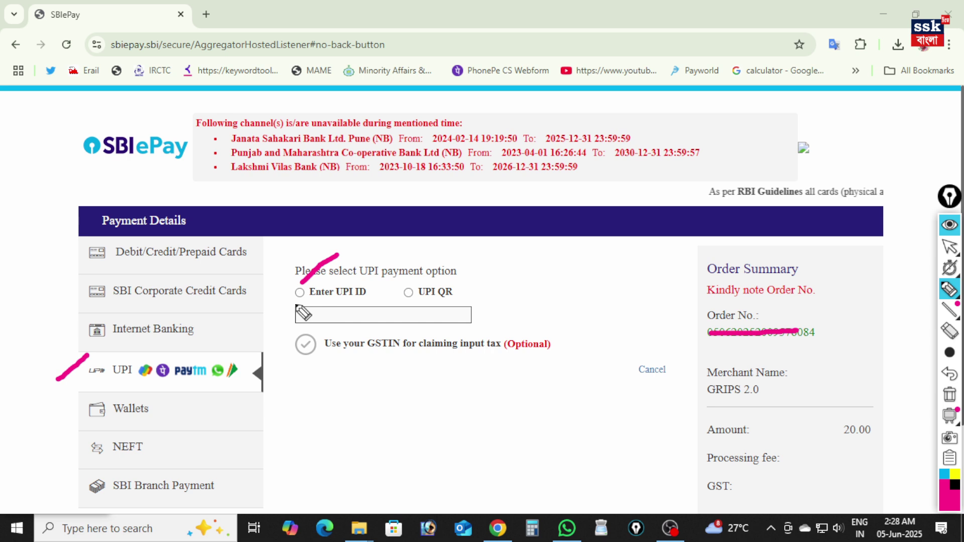
drag(443, 275, 500, 263)
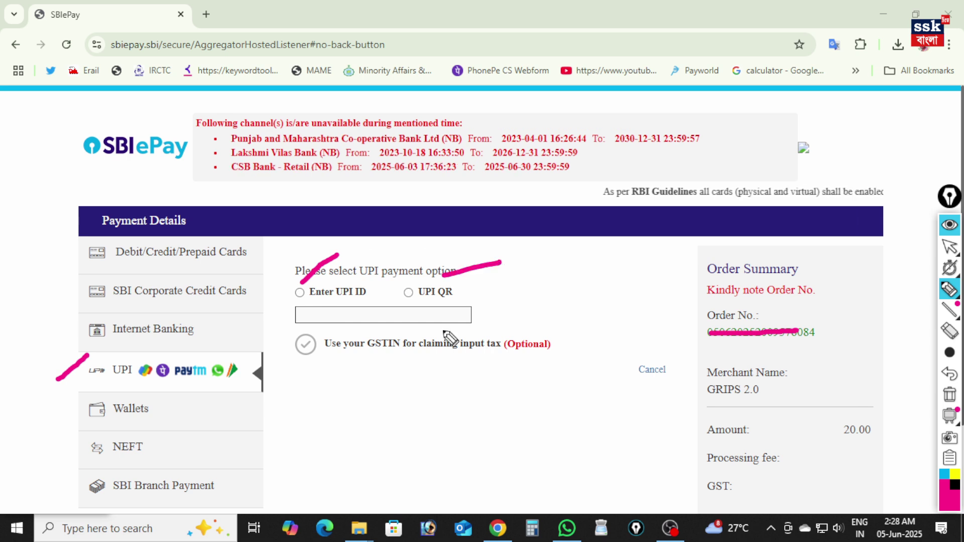
mouse_move(401, 276)
mouse_down()
mouse_move(409, 282)
mouse_move(427, 256)
mouse_up()
click(408, 292)
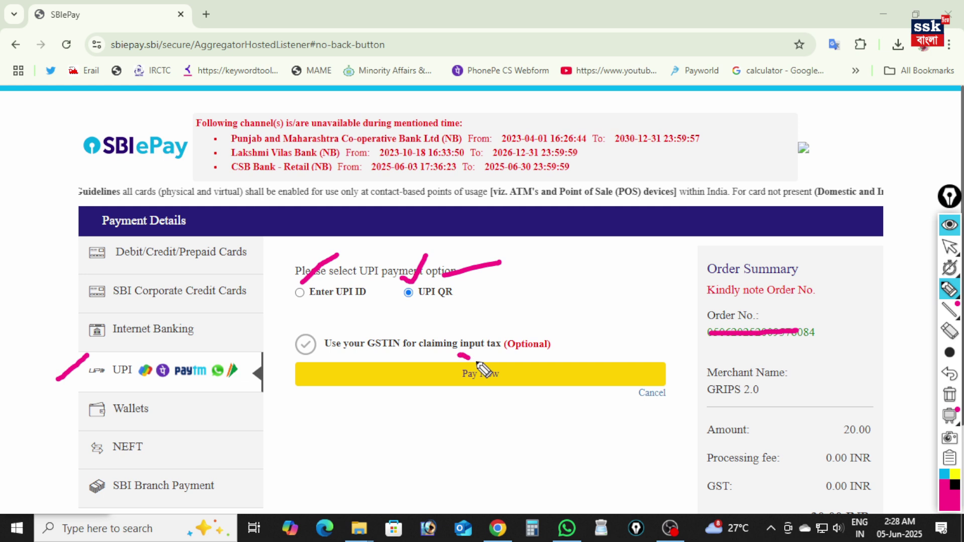
drag(458, 354, 518, 338)
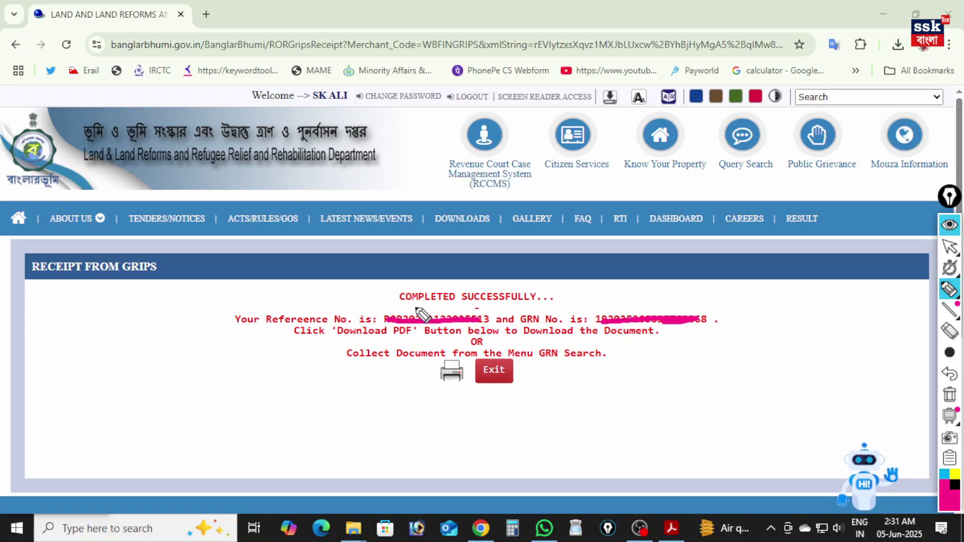
Mark the completion message, the reference number line and the print control on the GRIPS receipt with the pen
drag(409, 308, 465, 306)
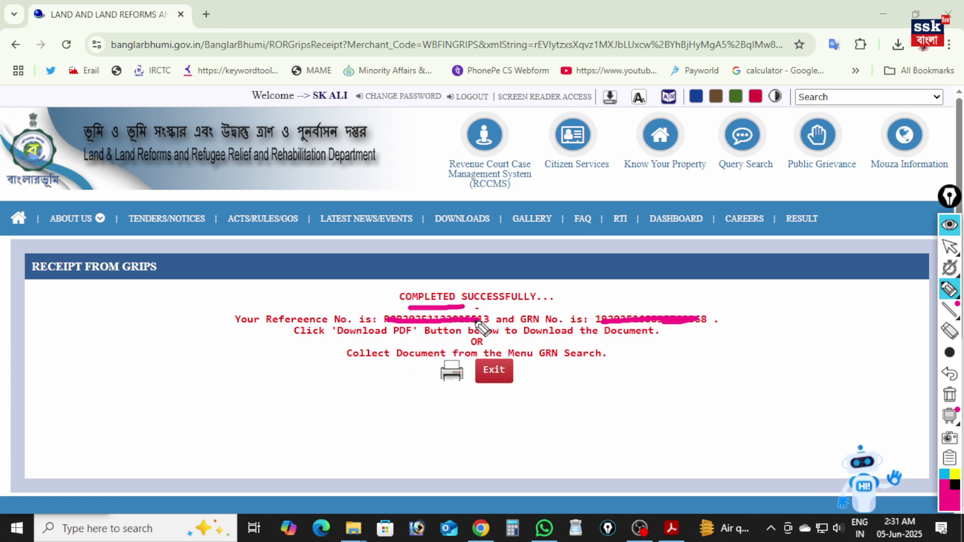
drag(496, 316, 514, 302)
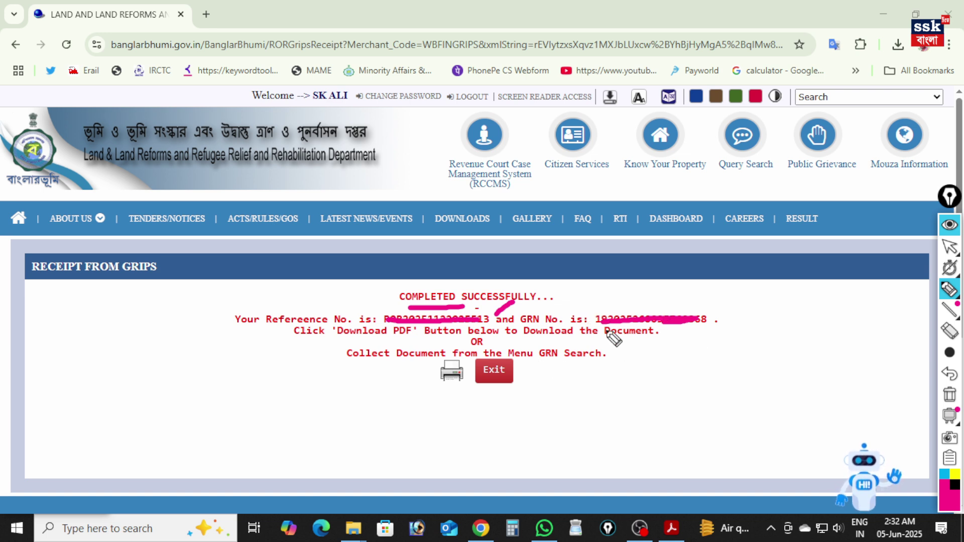
mouse_move(421, 421)
mouse_down()
mouse_move(444, 390)
mouse_move(444, 407)
mouse_up()
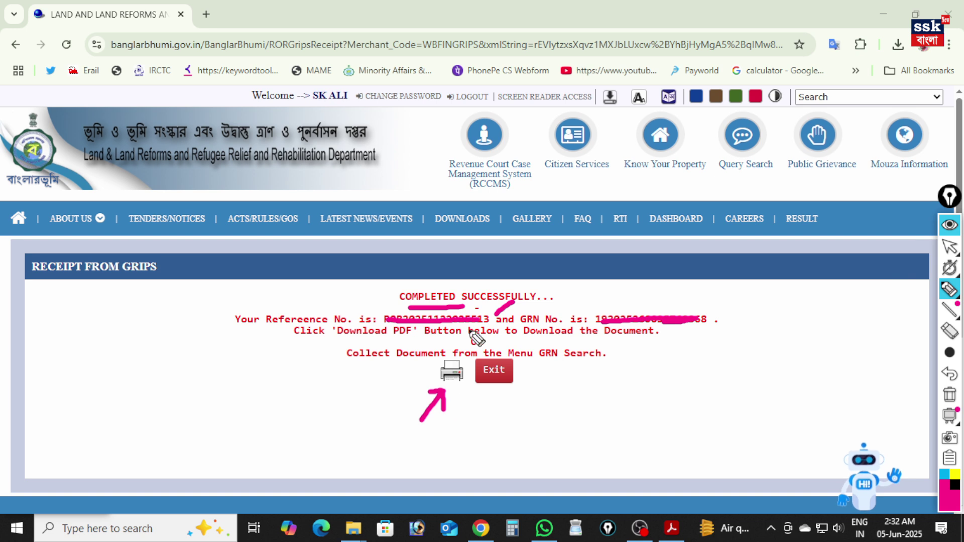